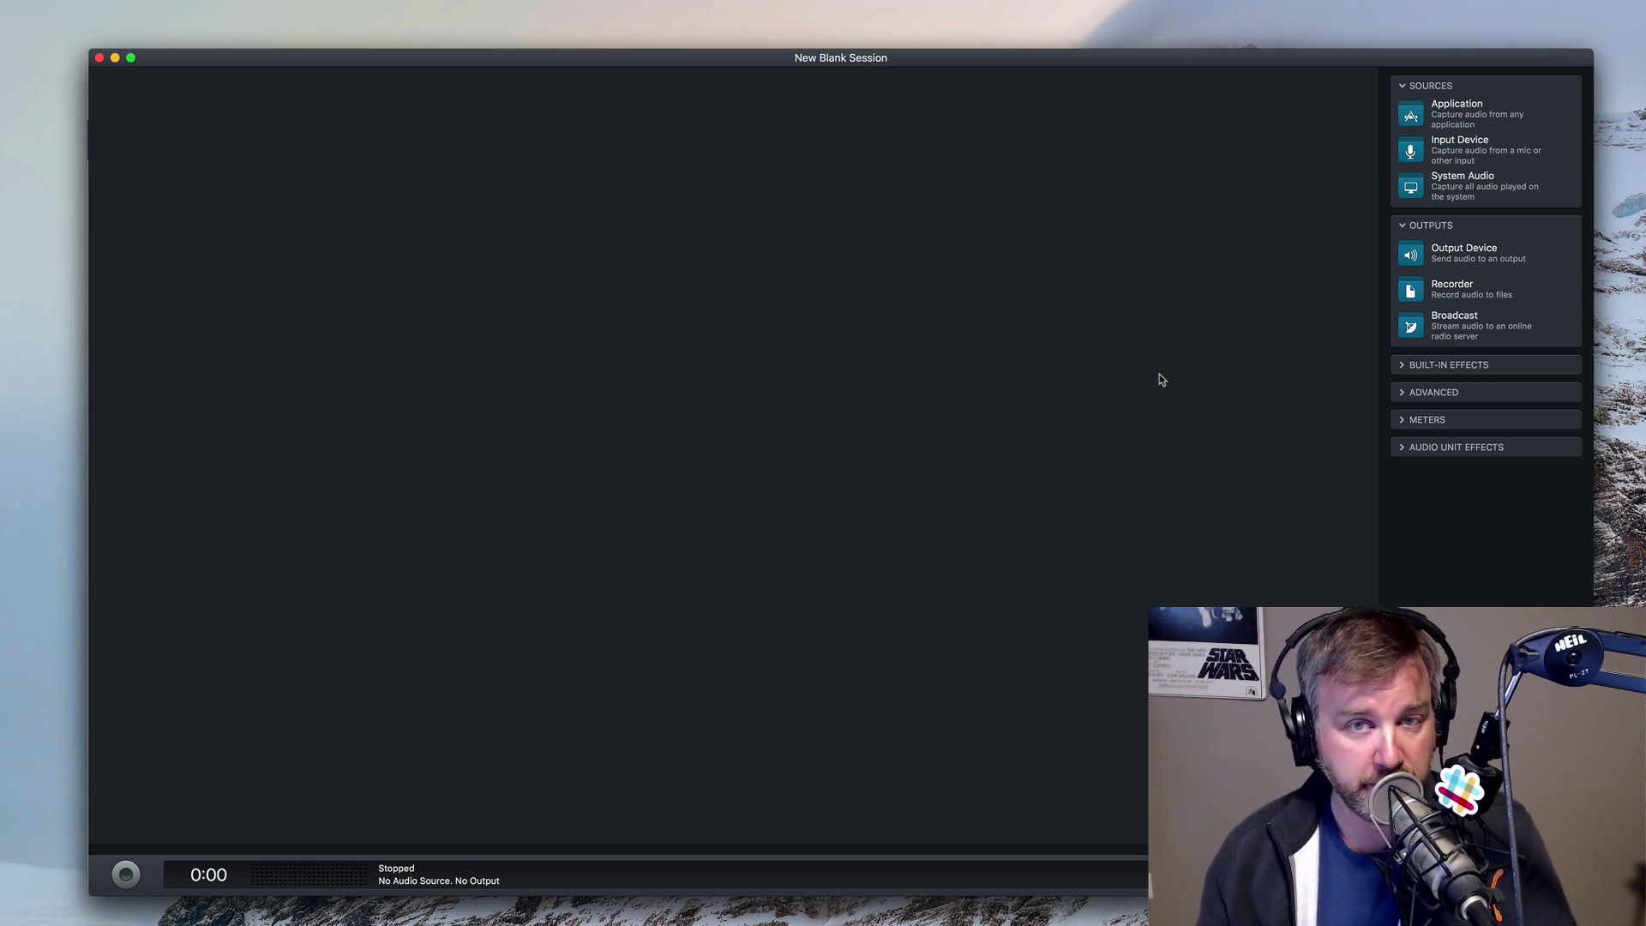
Back in the session, add an Input Device using the Scarlett 18i8 USB with the Heil PR40 preset.
key("super+Tab")
key("super+Tab")
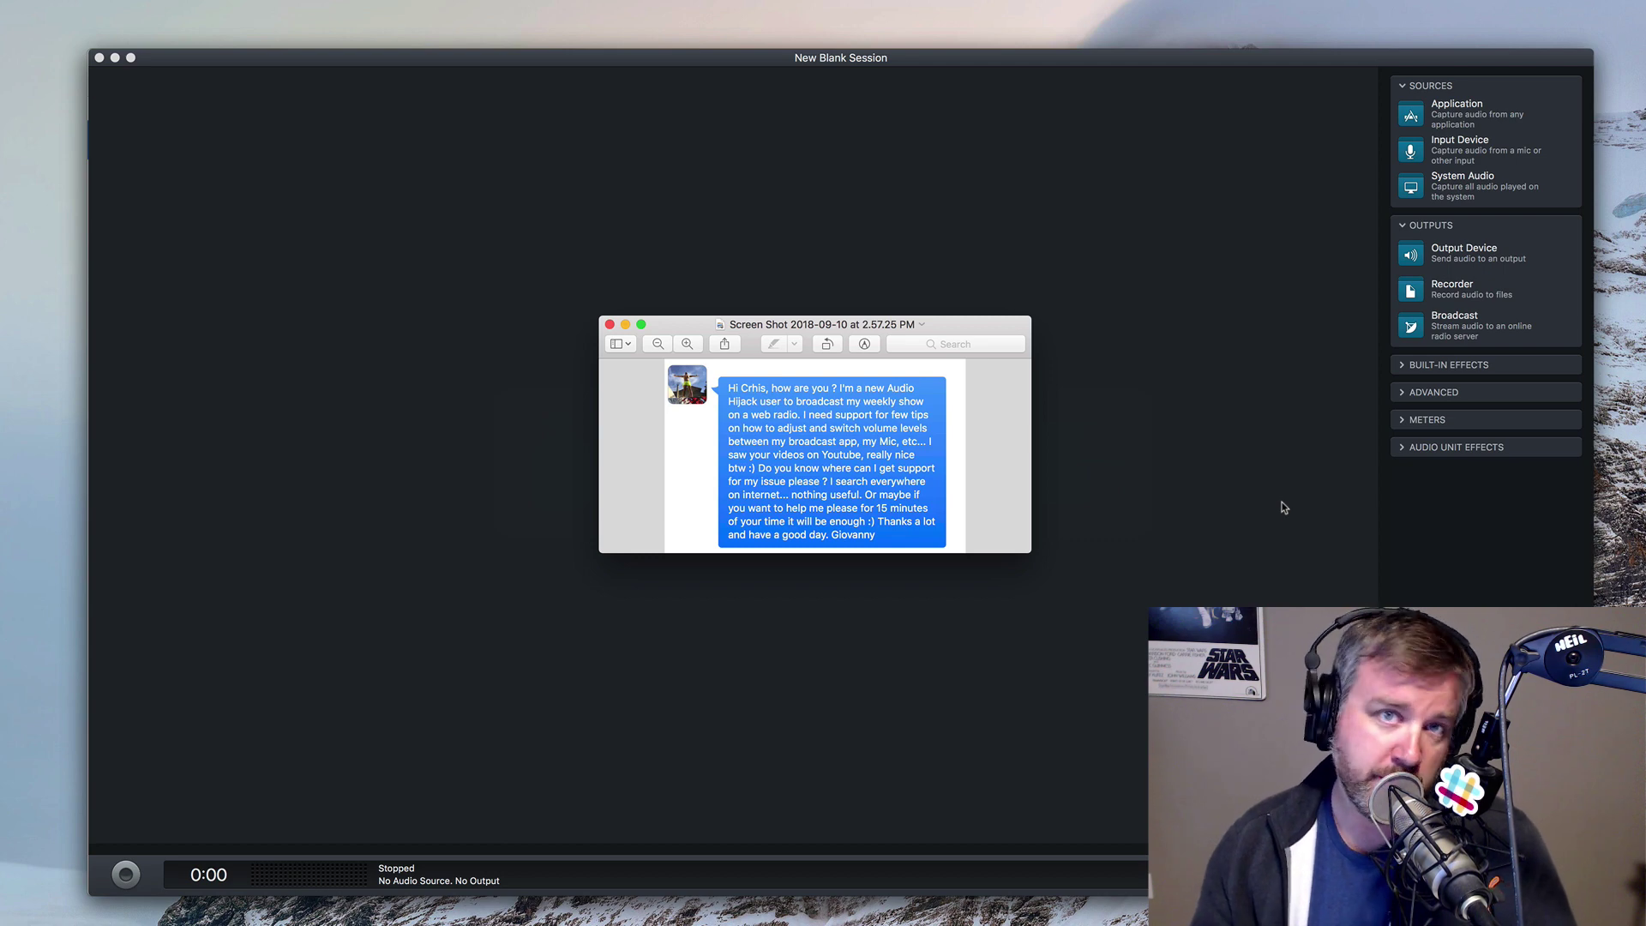
key("super+w")
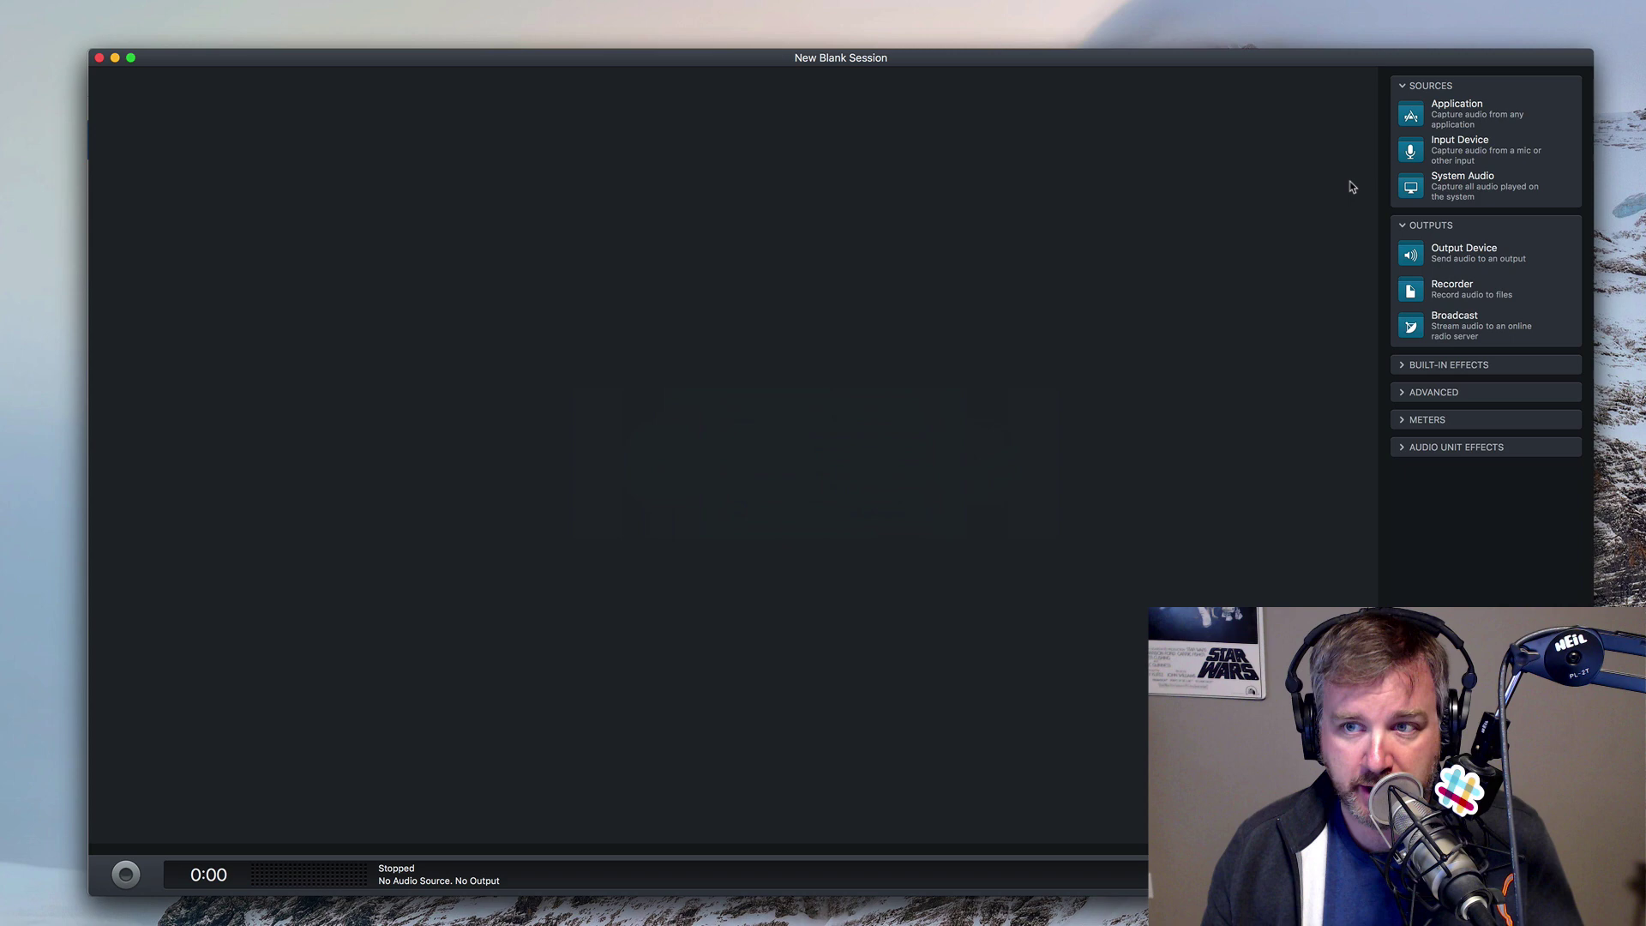
left_click_drag(1410, 151, 283, 206)
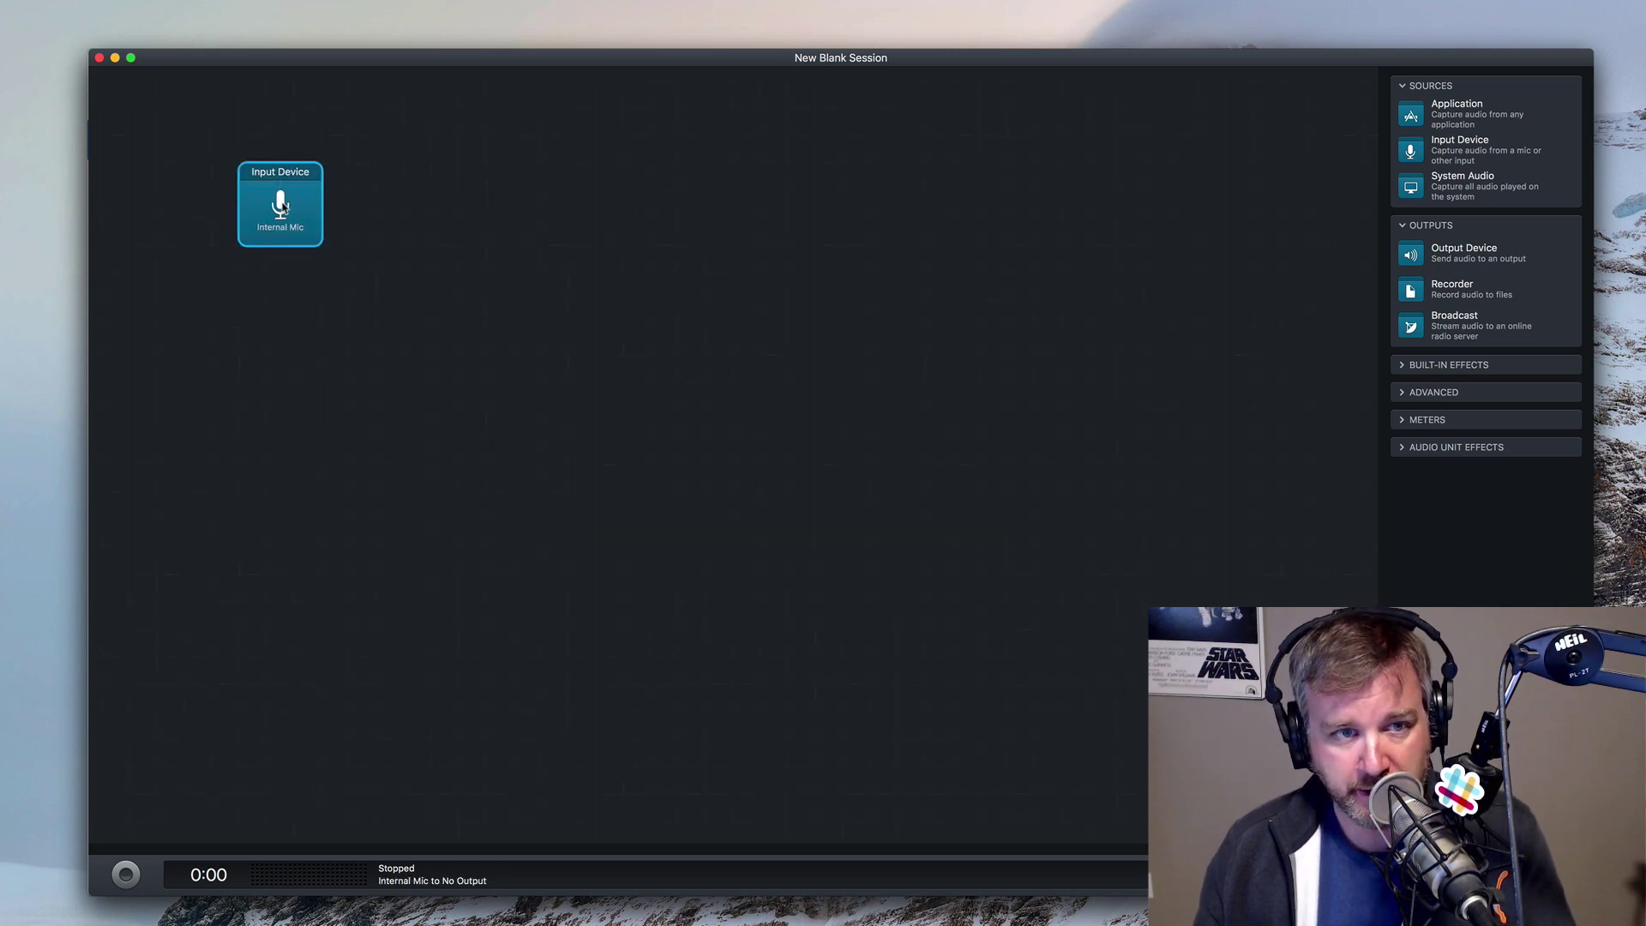
left_click(283, 206)
left_click(307, 319)
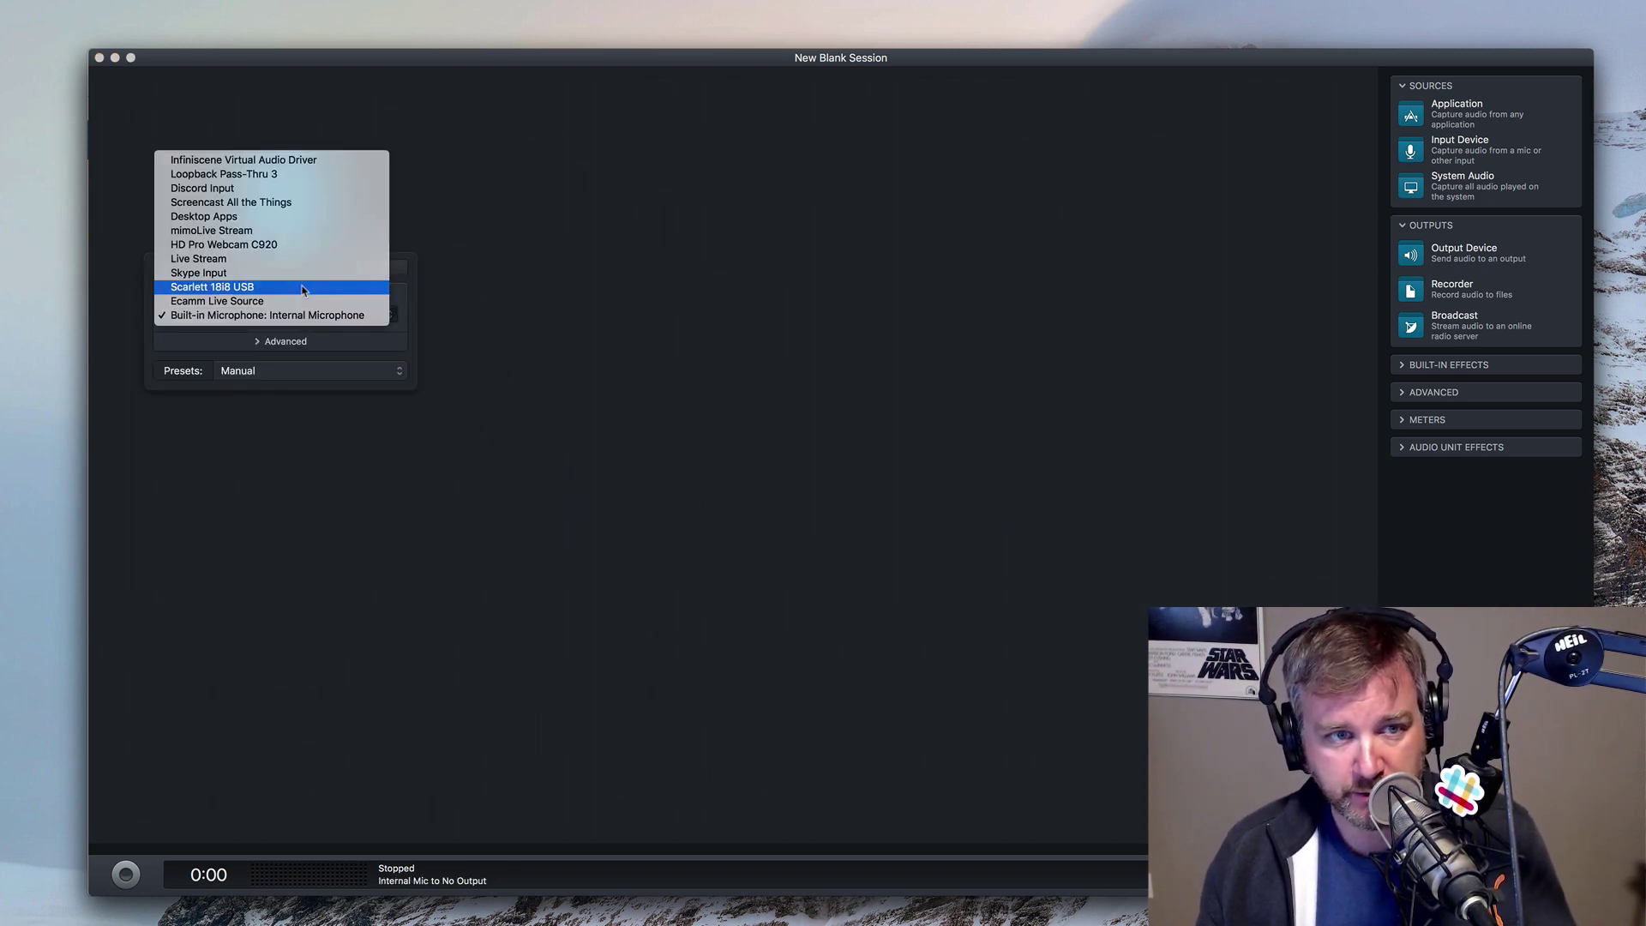
left_click(302, 290)
left_click(378, 371)
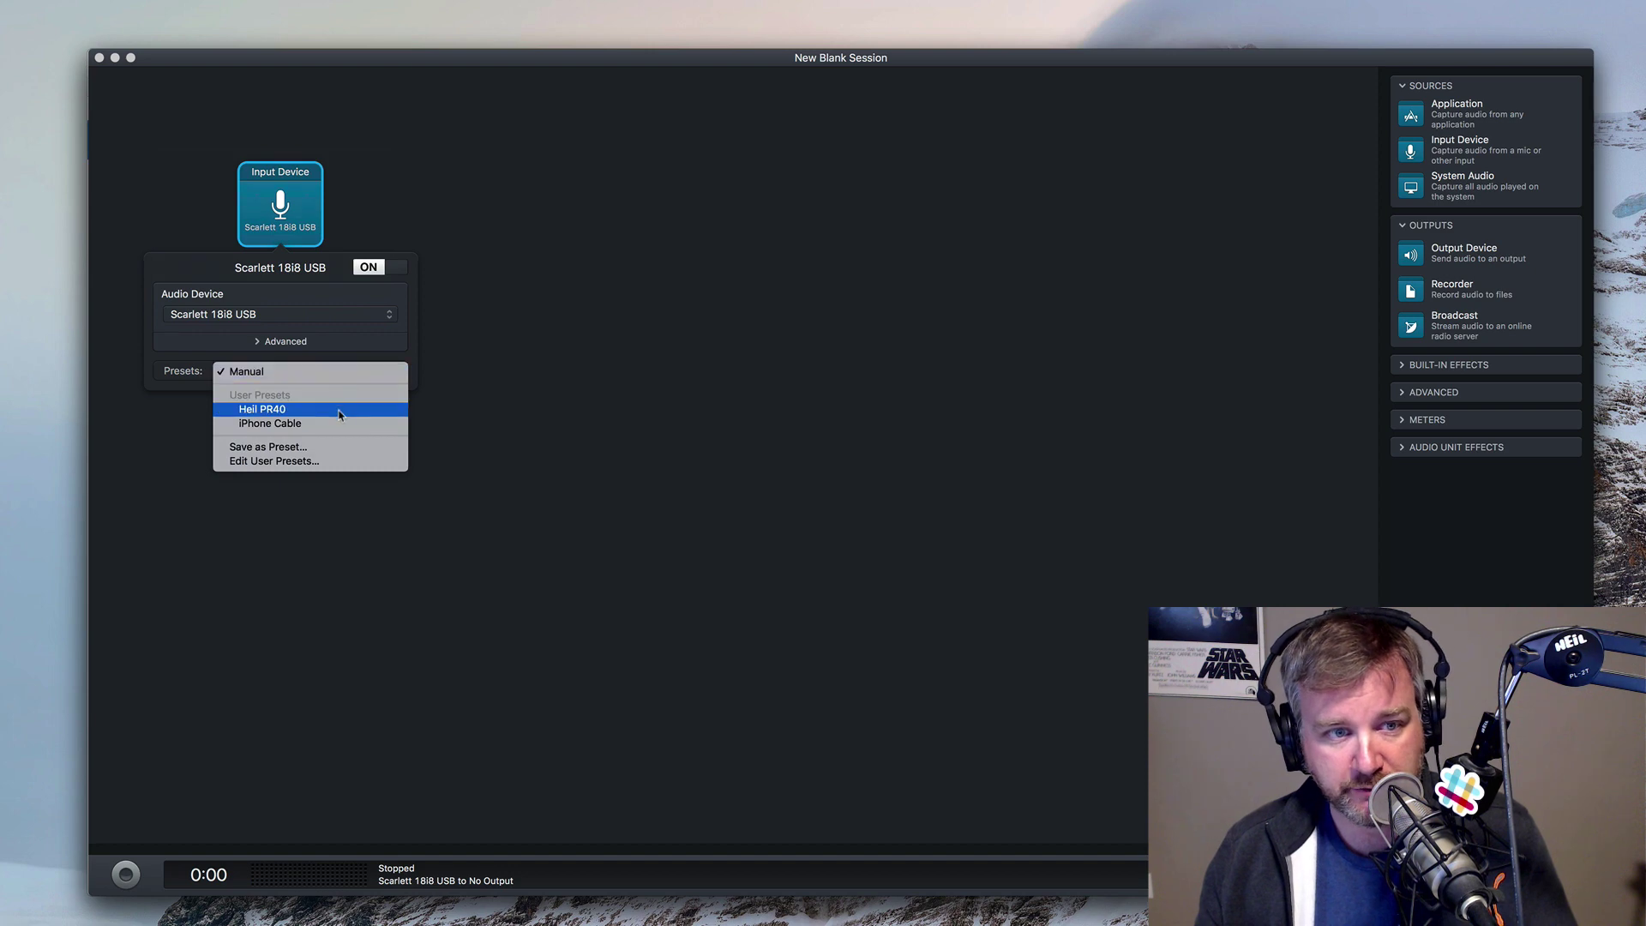
left_click(339, 411)
Close the mic input's settings and add an Application source to the canvas.
left_click(275, 341)
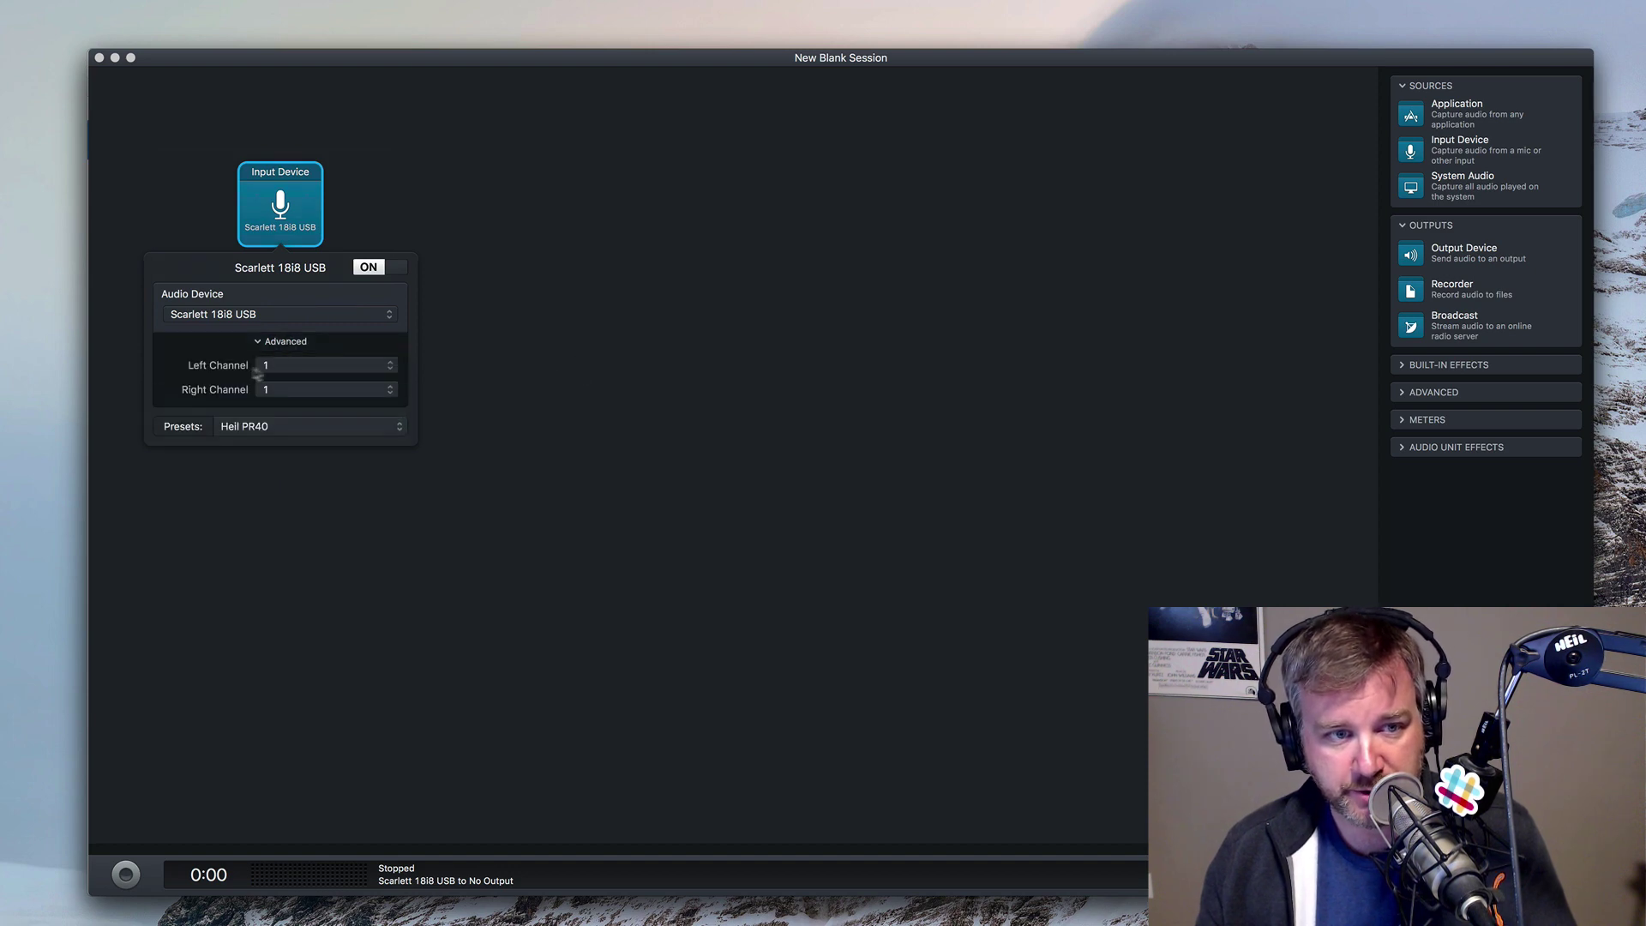
left_click(577, 333)
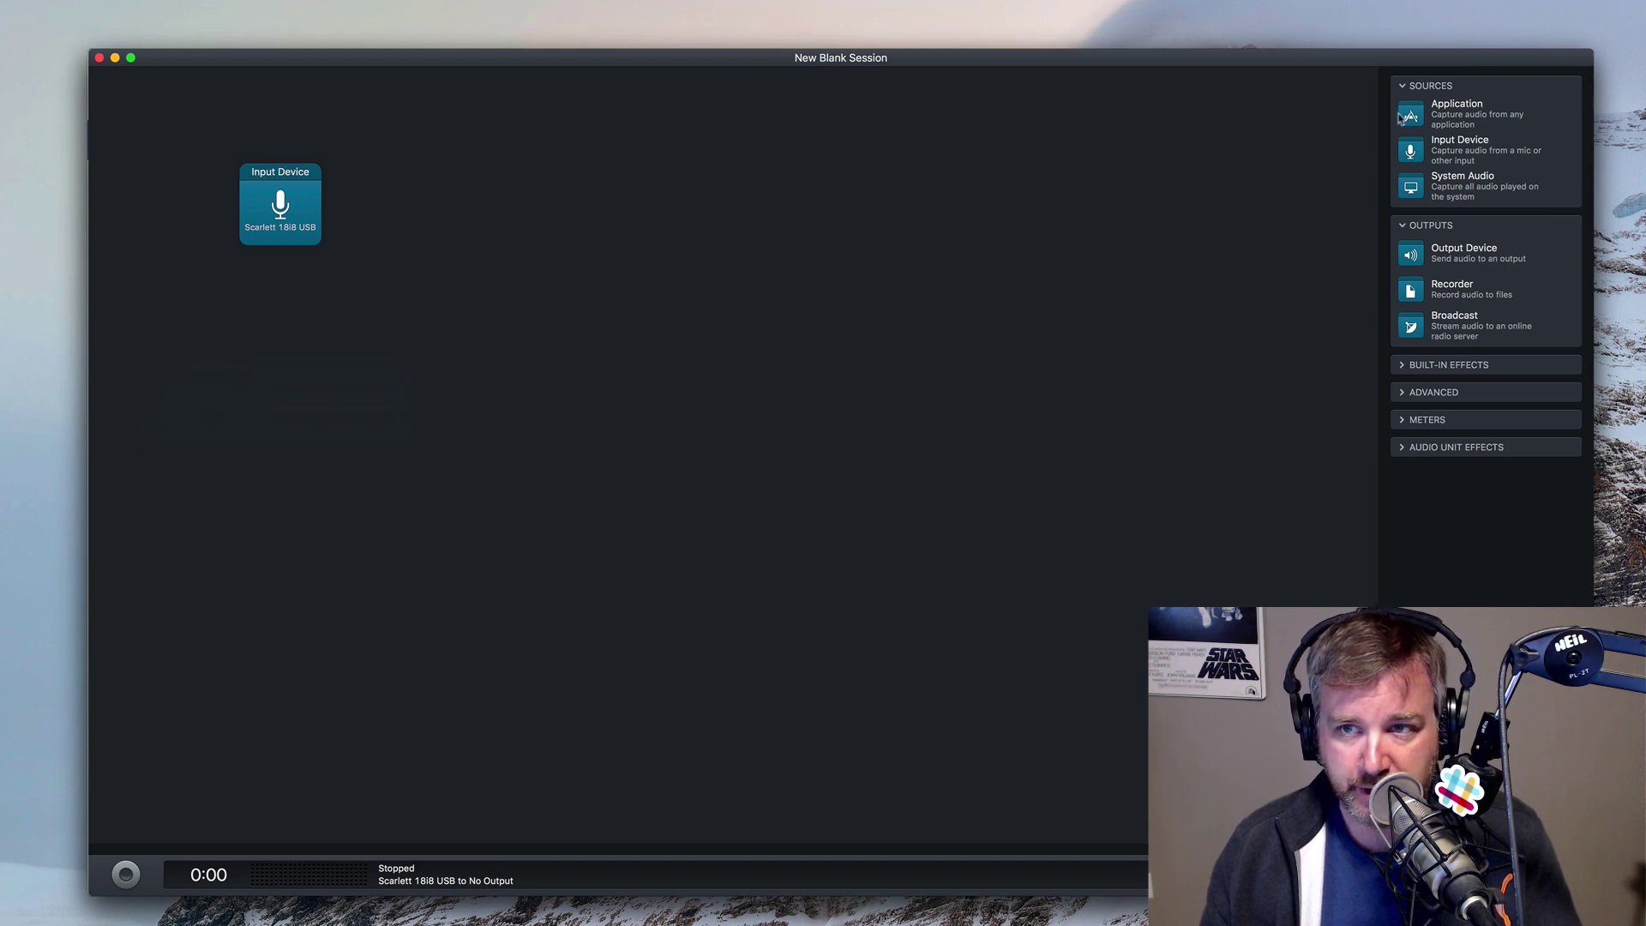
left_click_drag(1401, 117, 280, 480)
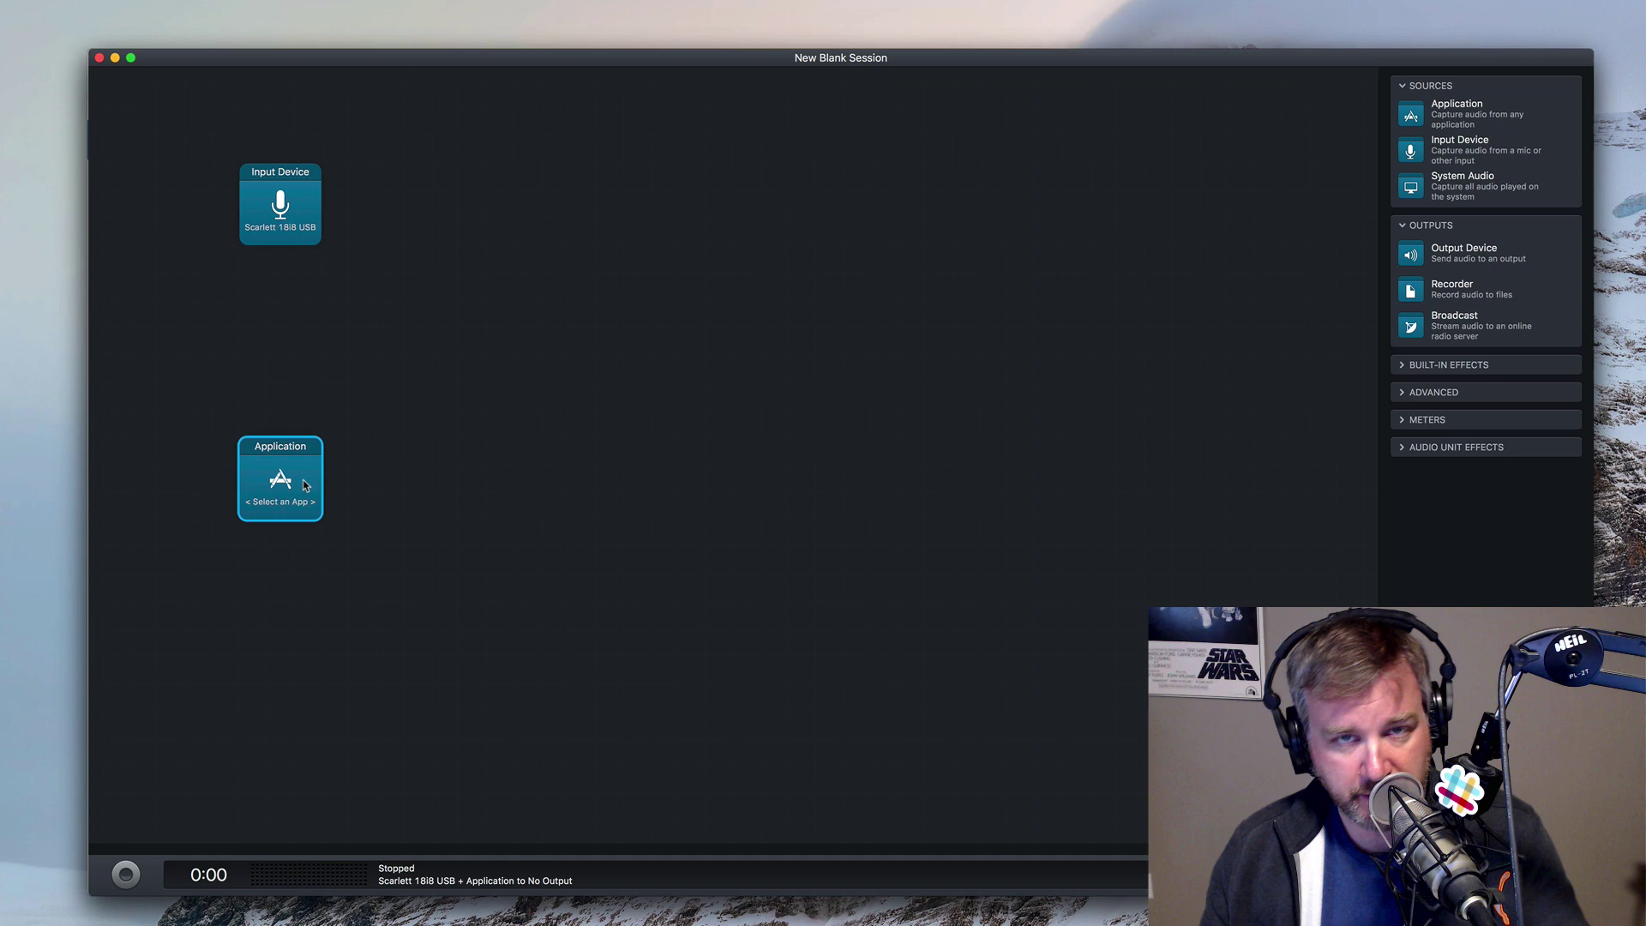
Set the Application source to Spotify and enable Fill playback gaps with silence under Advanced.
left_click(304, 485)
left_click(325, 591)
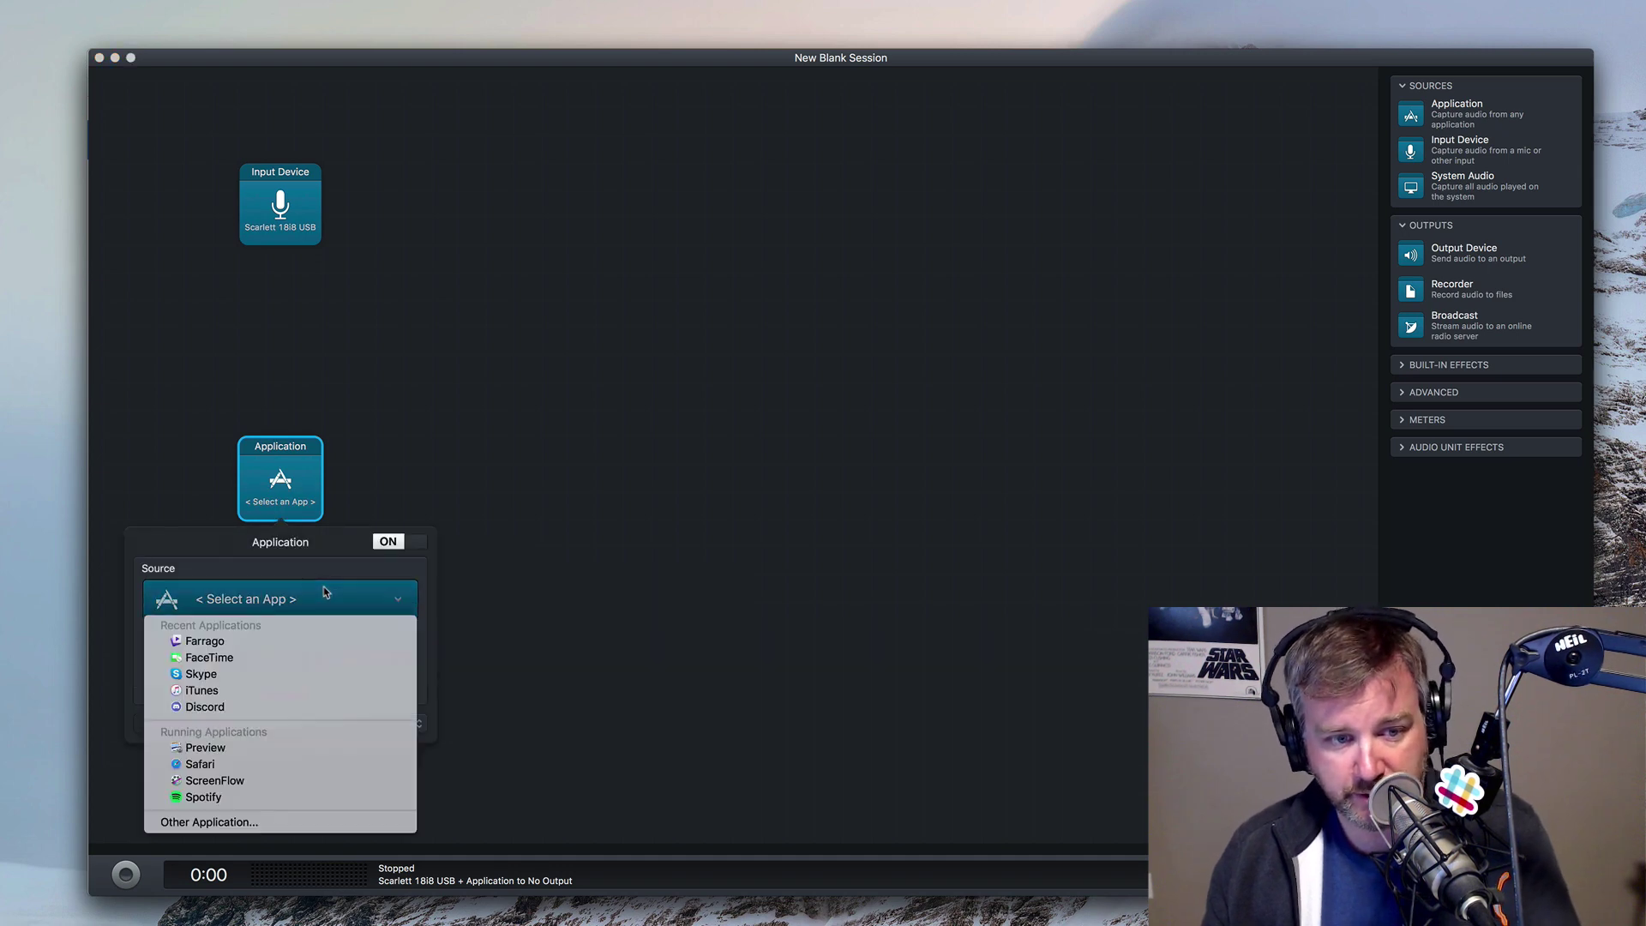
left_click(316, 799)
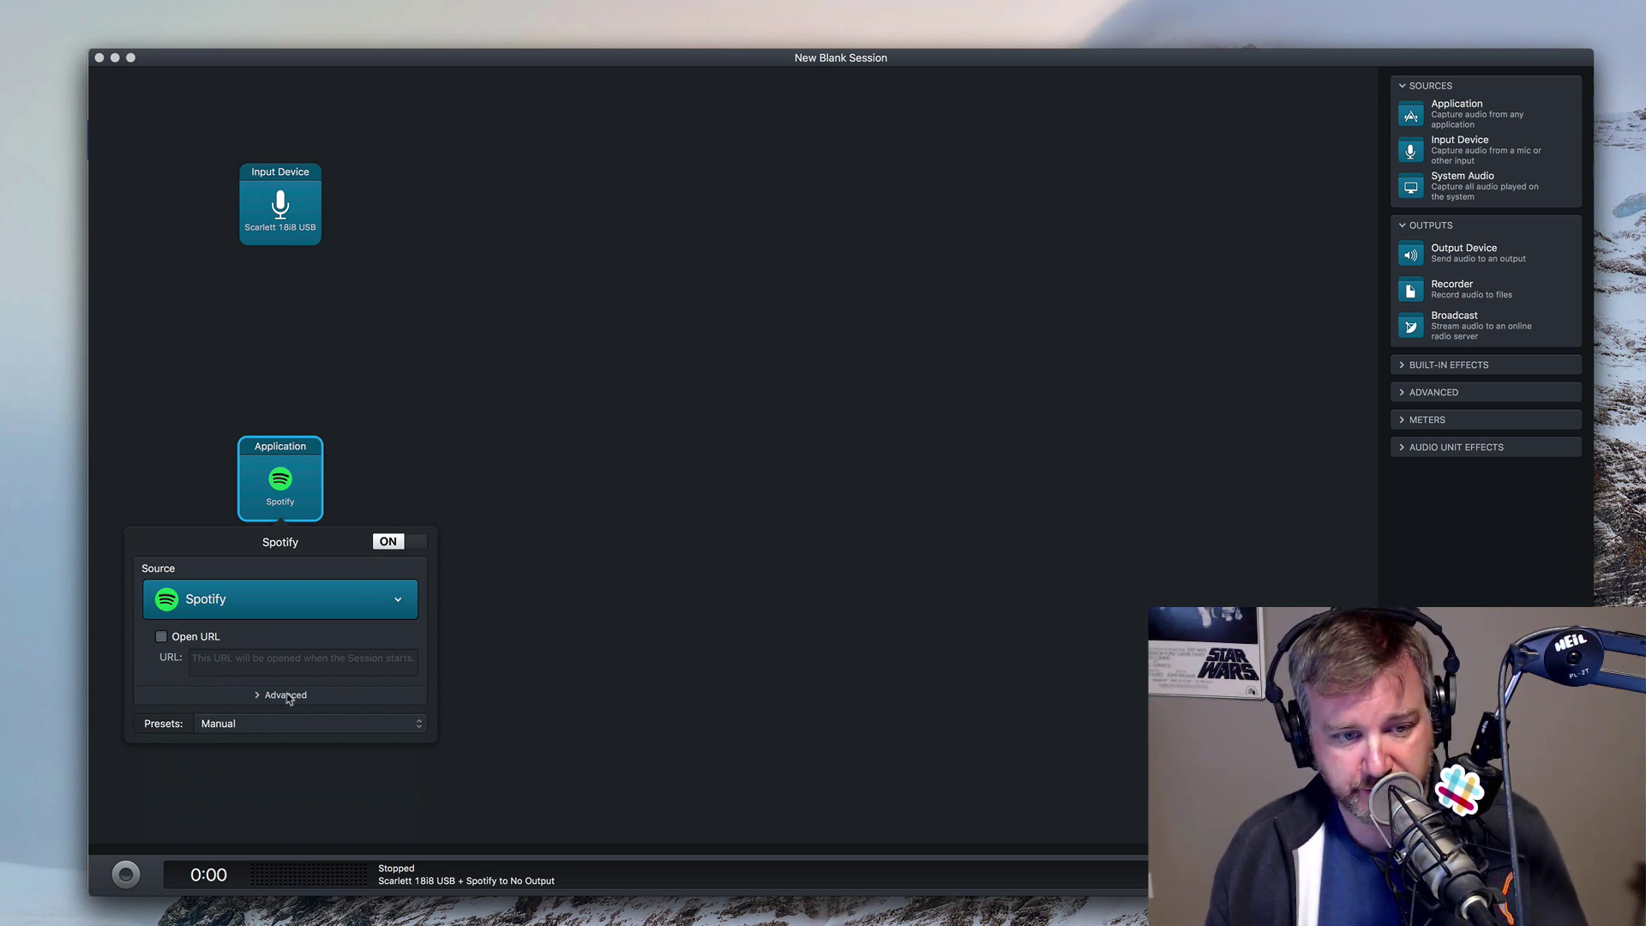
left_click_drag(305, 542, 577, 408)
left_click(571, 561)
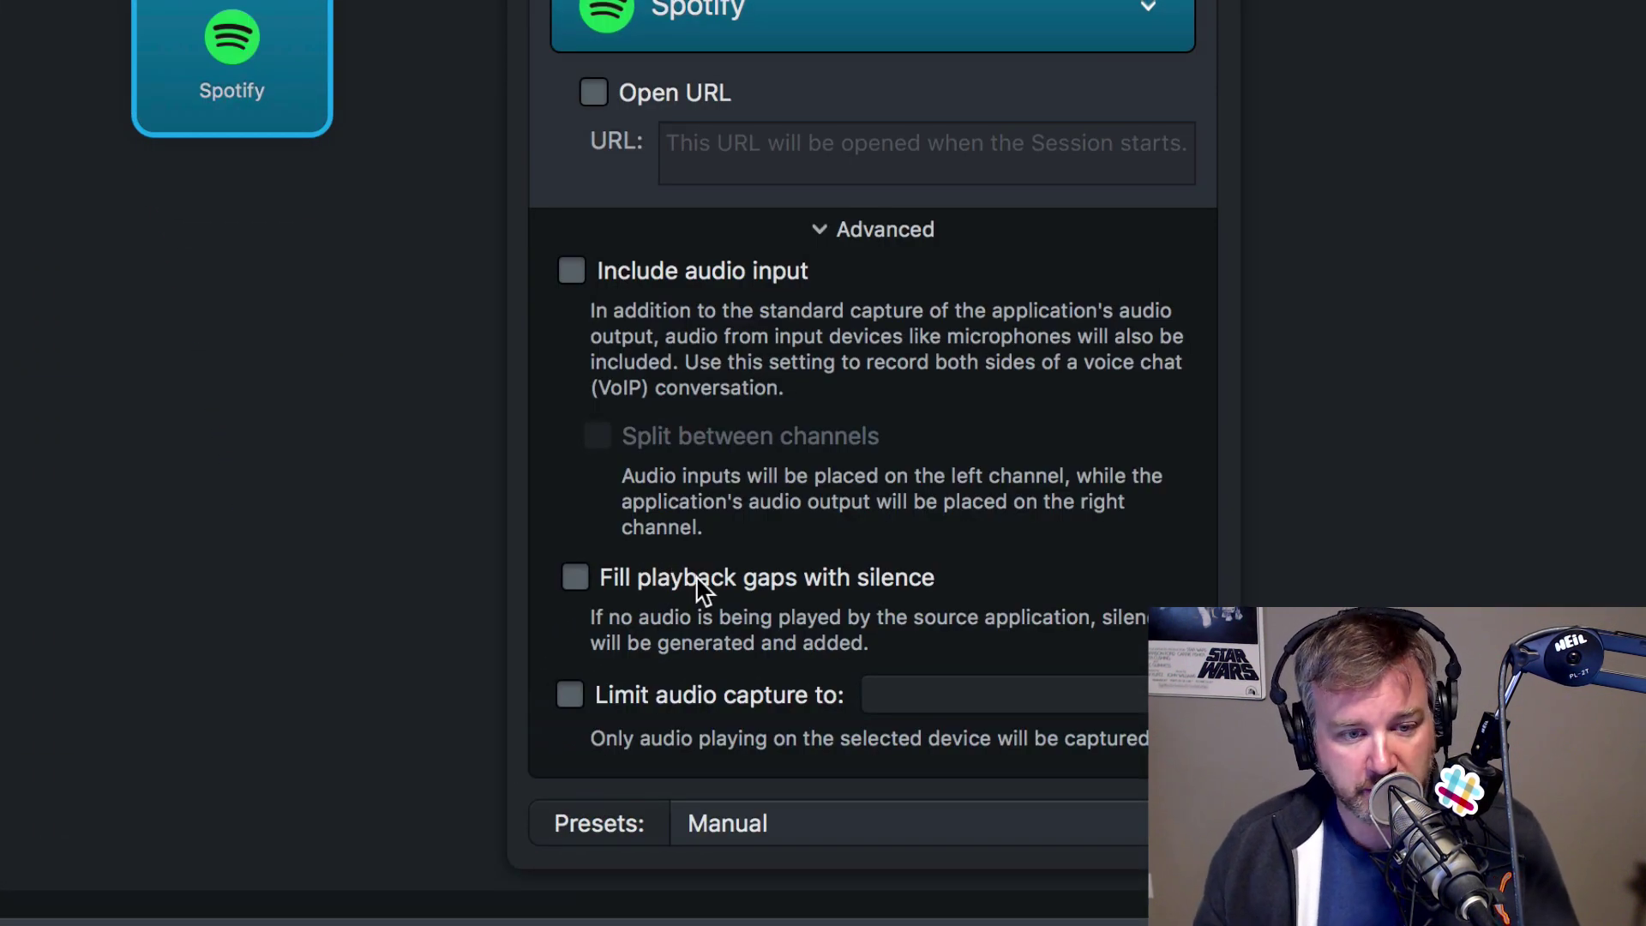
left_click(701, 590)
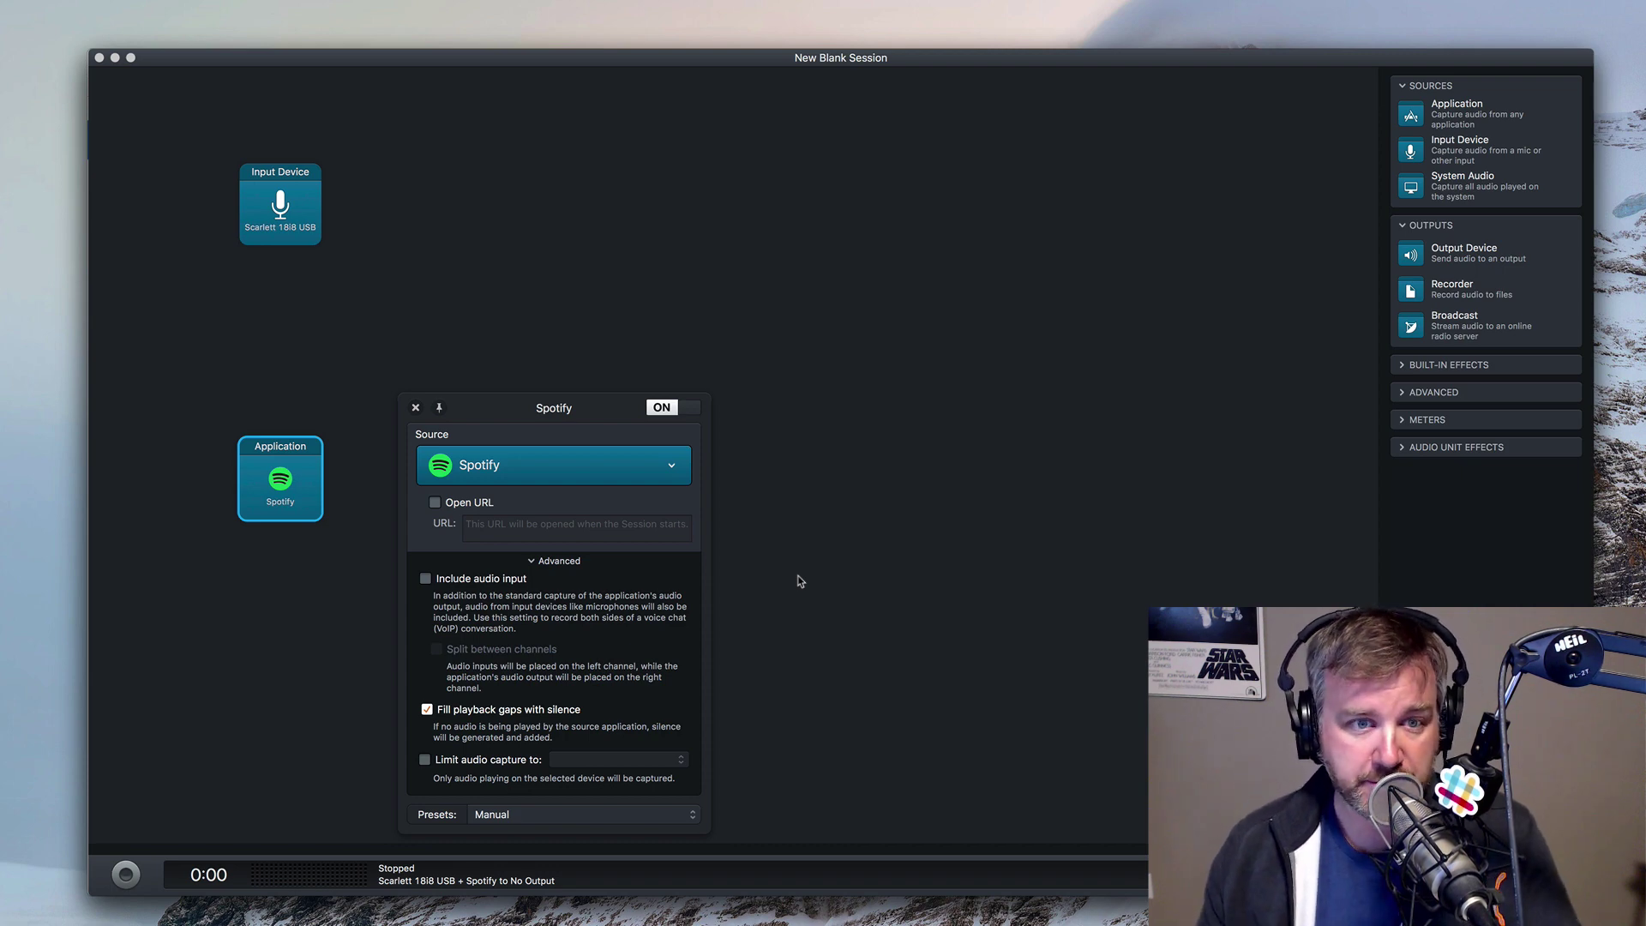
left_click(754, 548)
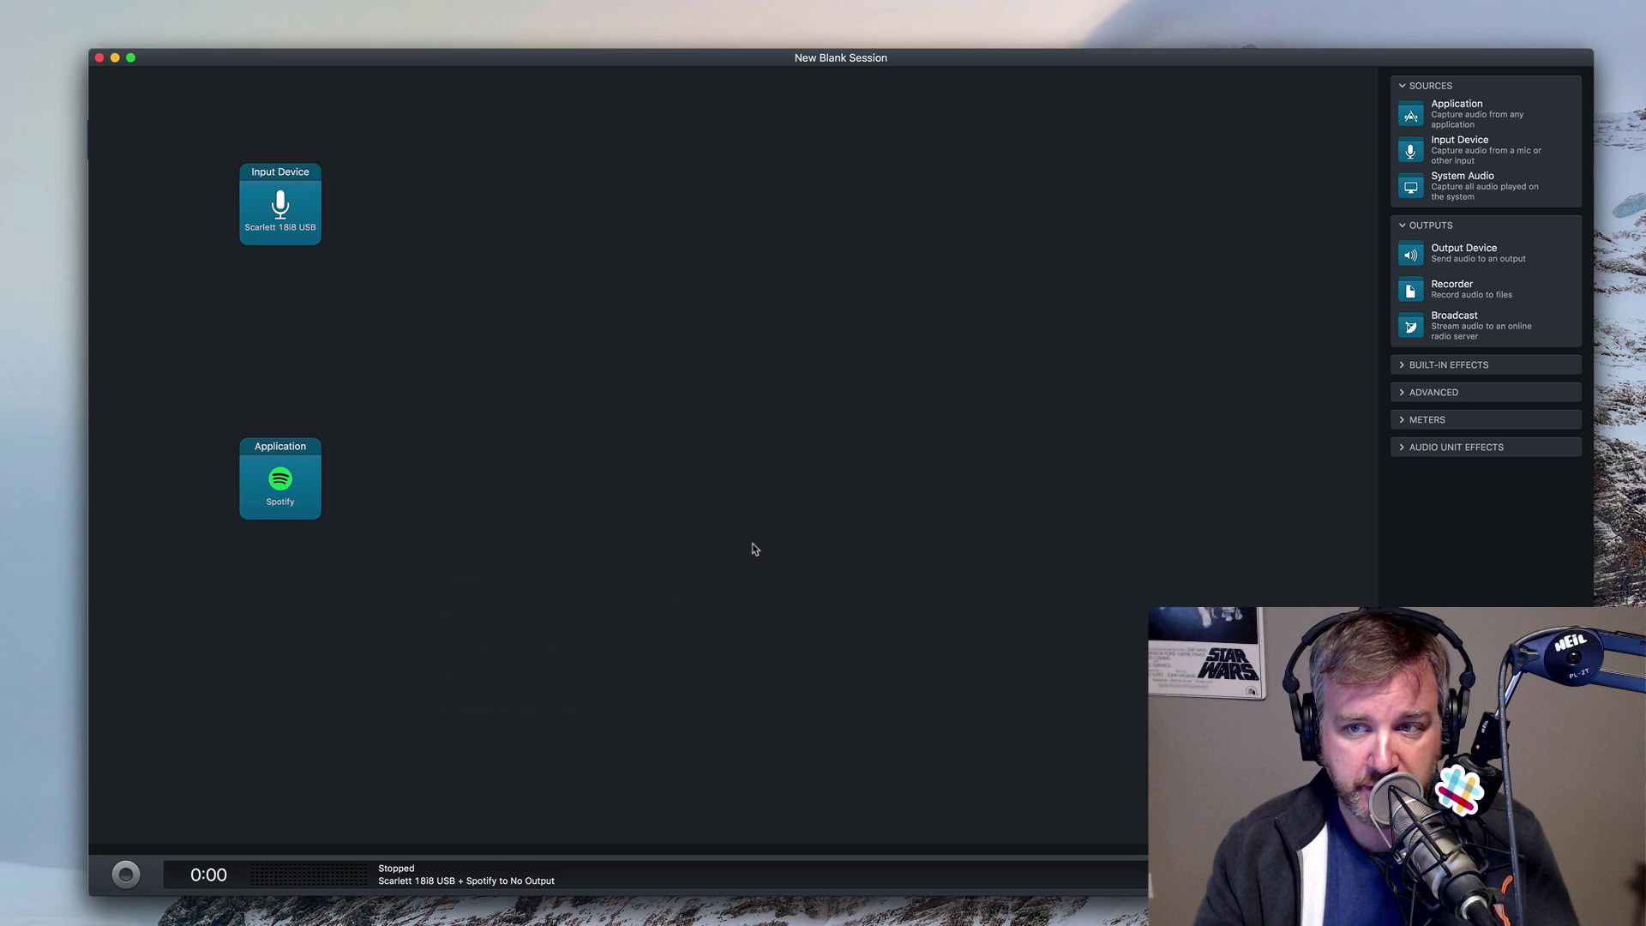
Add Recorder and Broadcast outputs, then a Volume effect after the mic and Spotify sources.
left_click_drag(1423, 292, 954, 338)
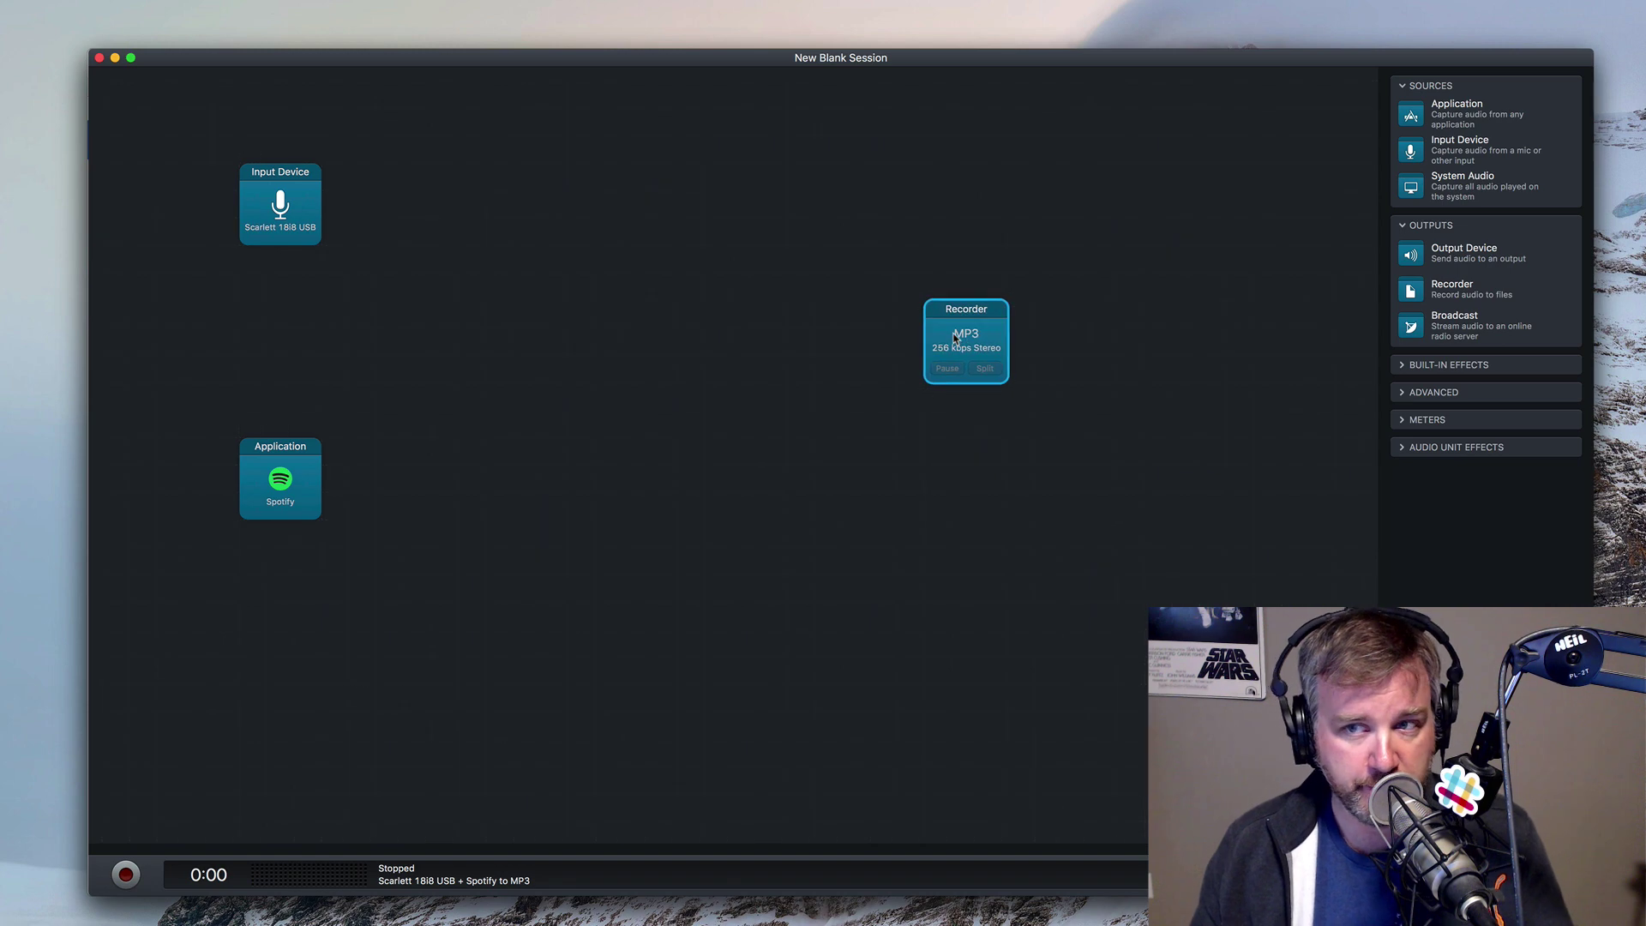
left_click_drag(1411, 330, 1105, 344)
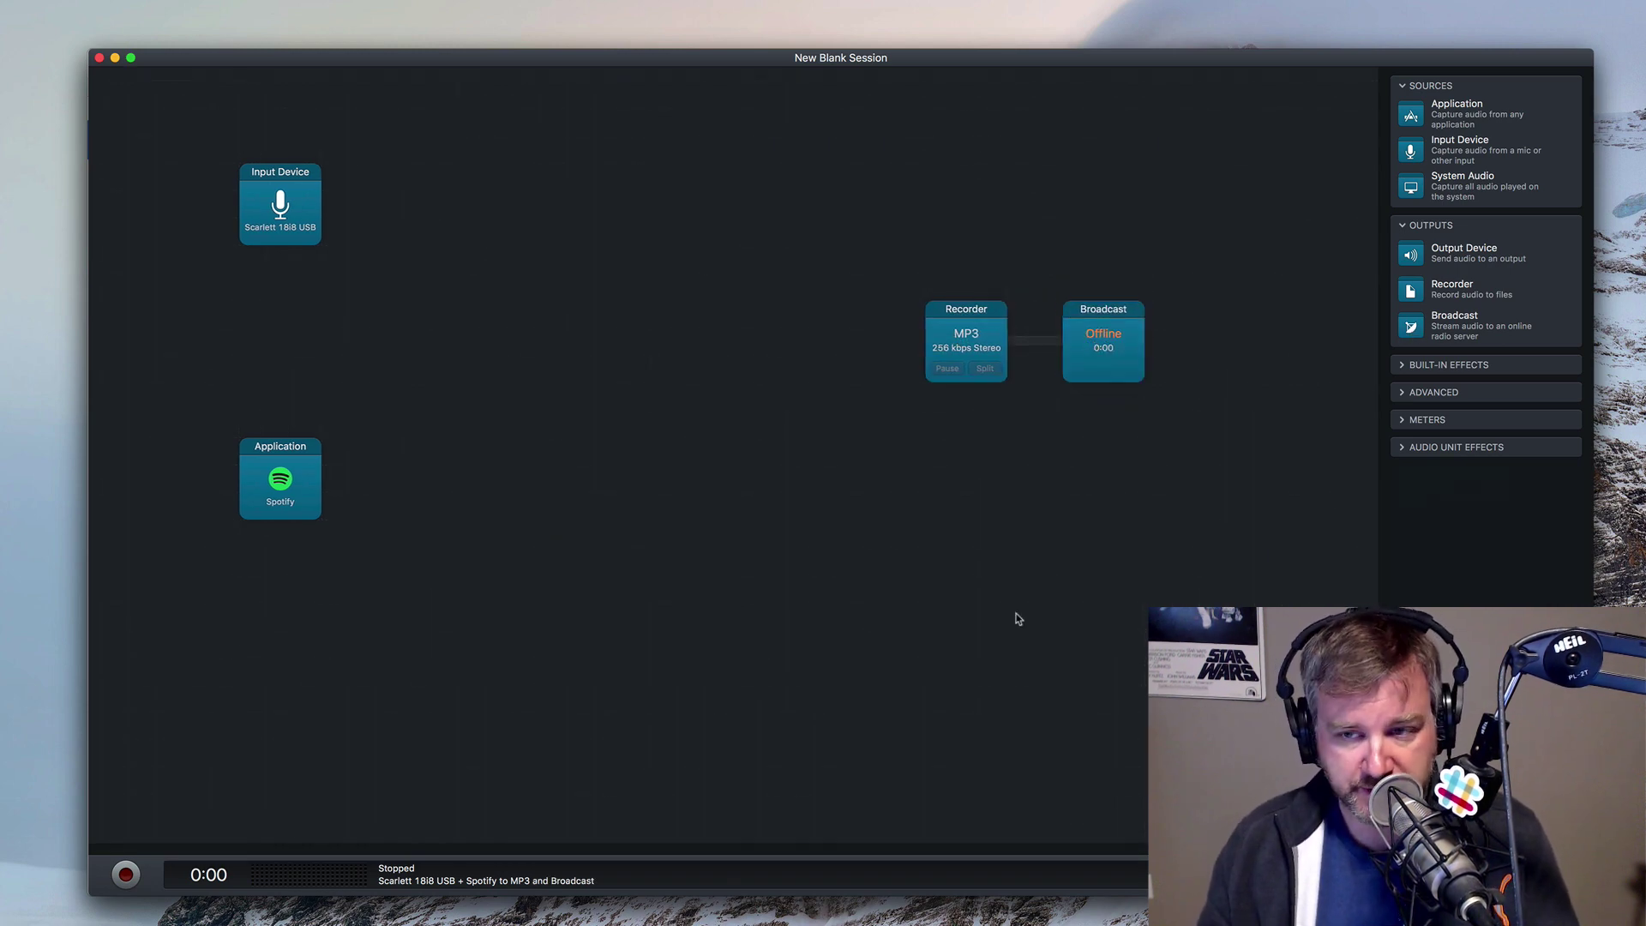
left_click(1406, 365)
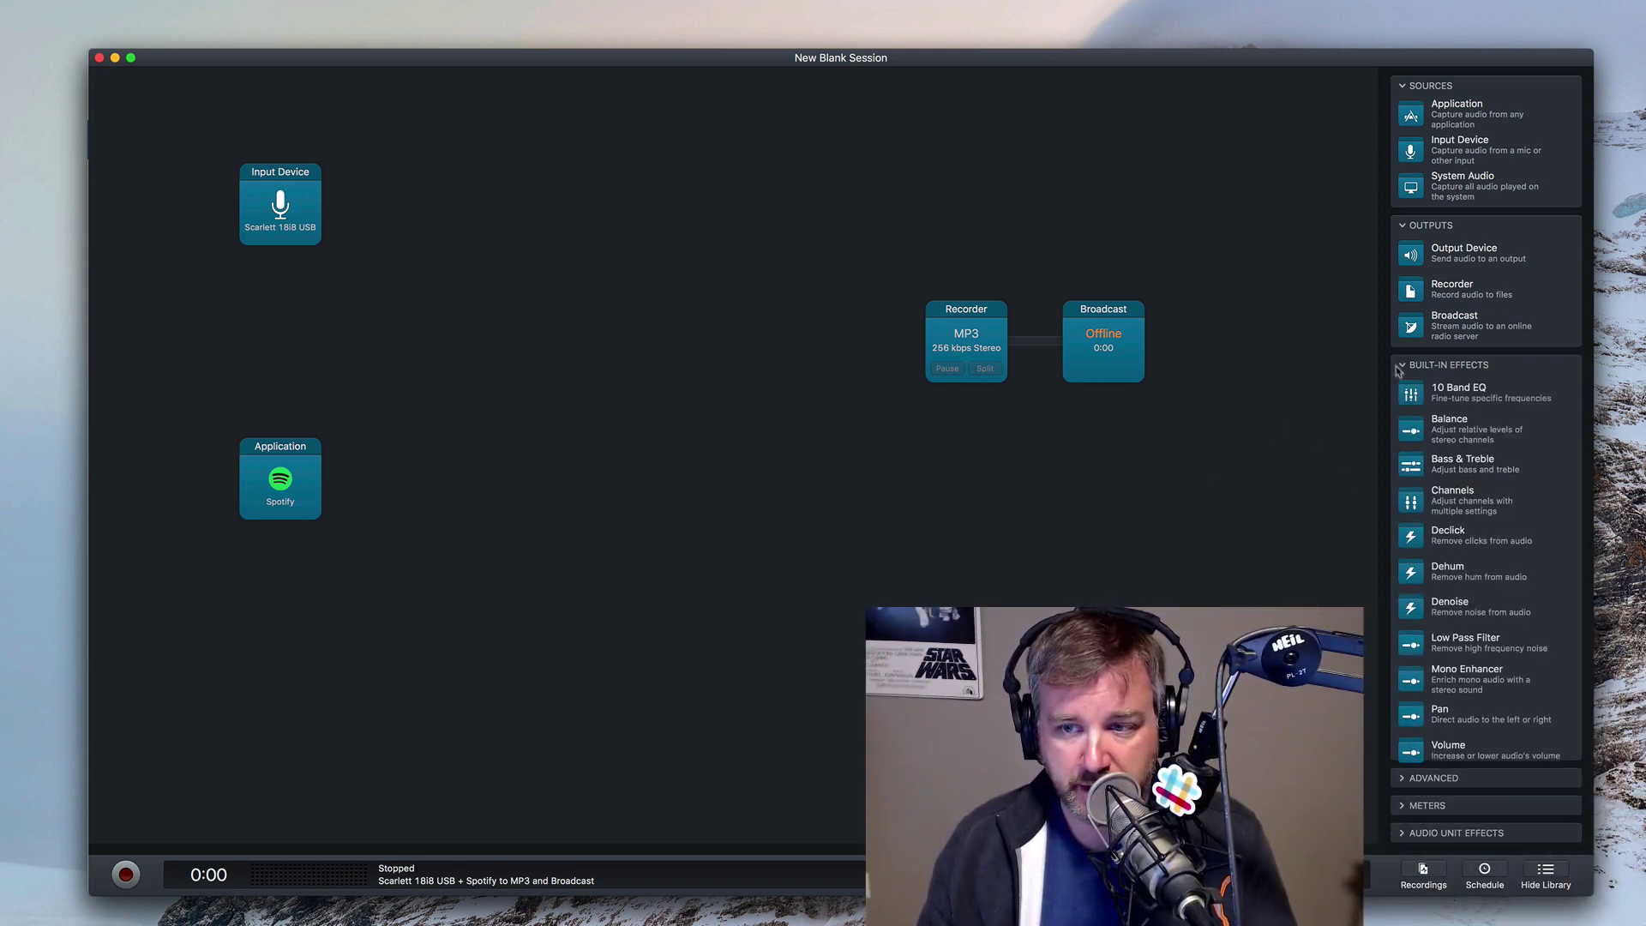
left_click_drag(1458, 752, 443, 208)
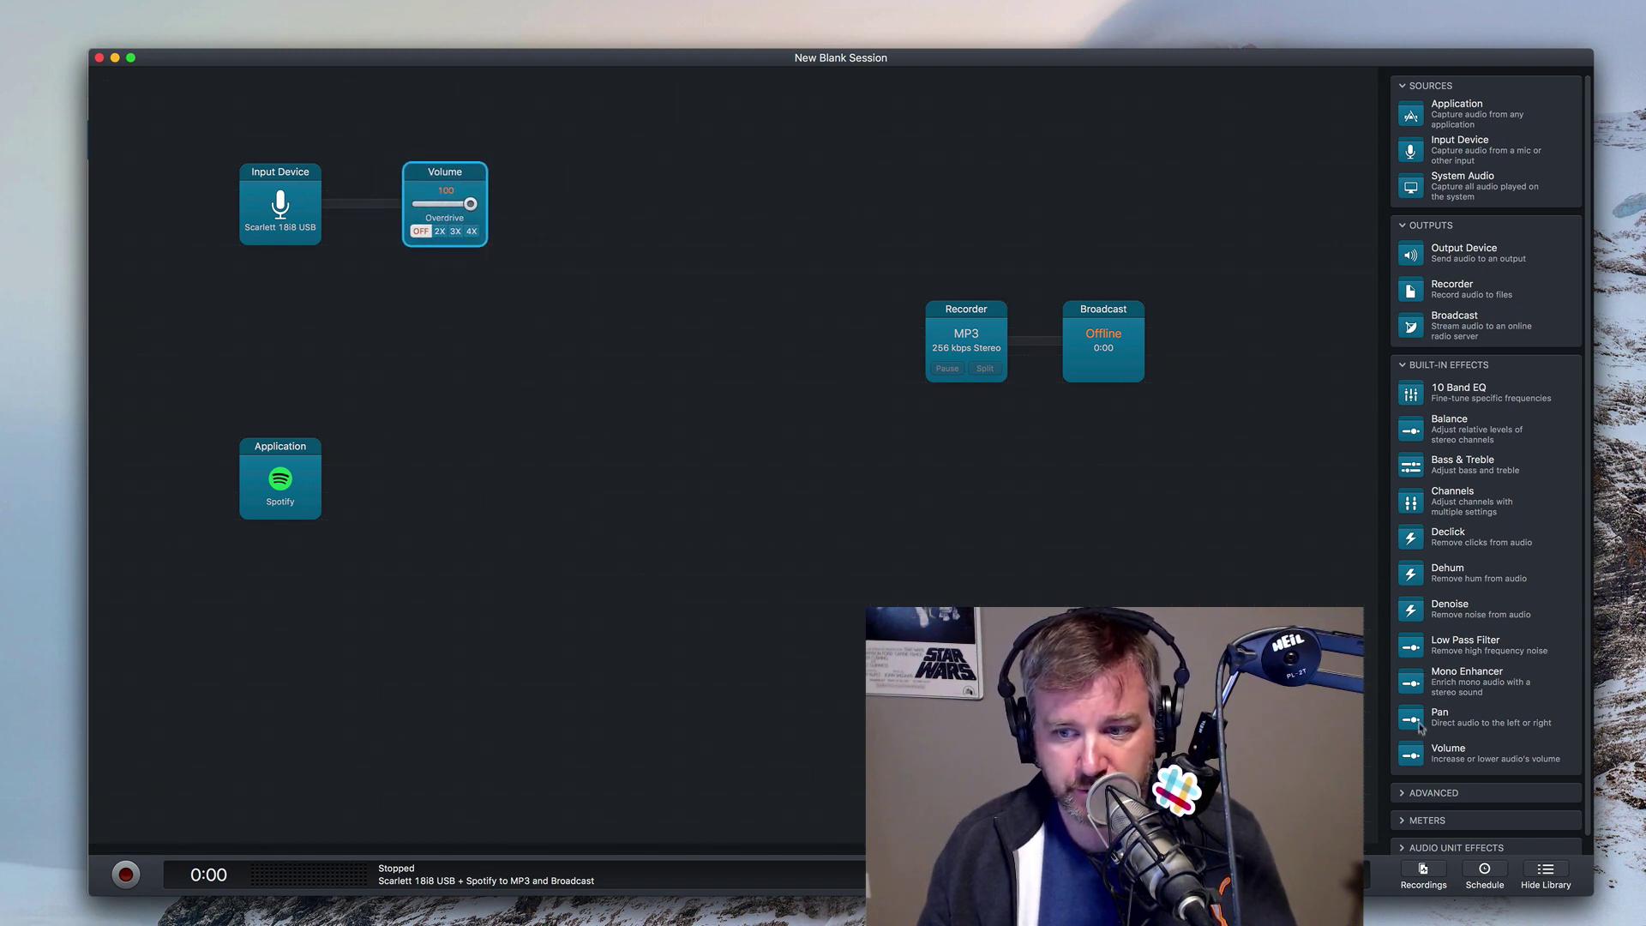
left_click_drag(1412, 753, 447, 483)
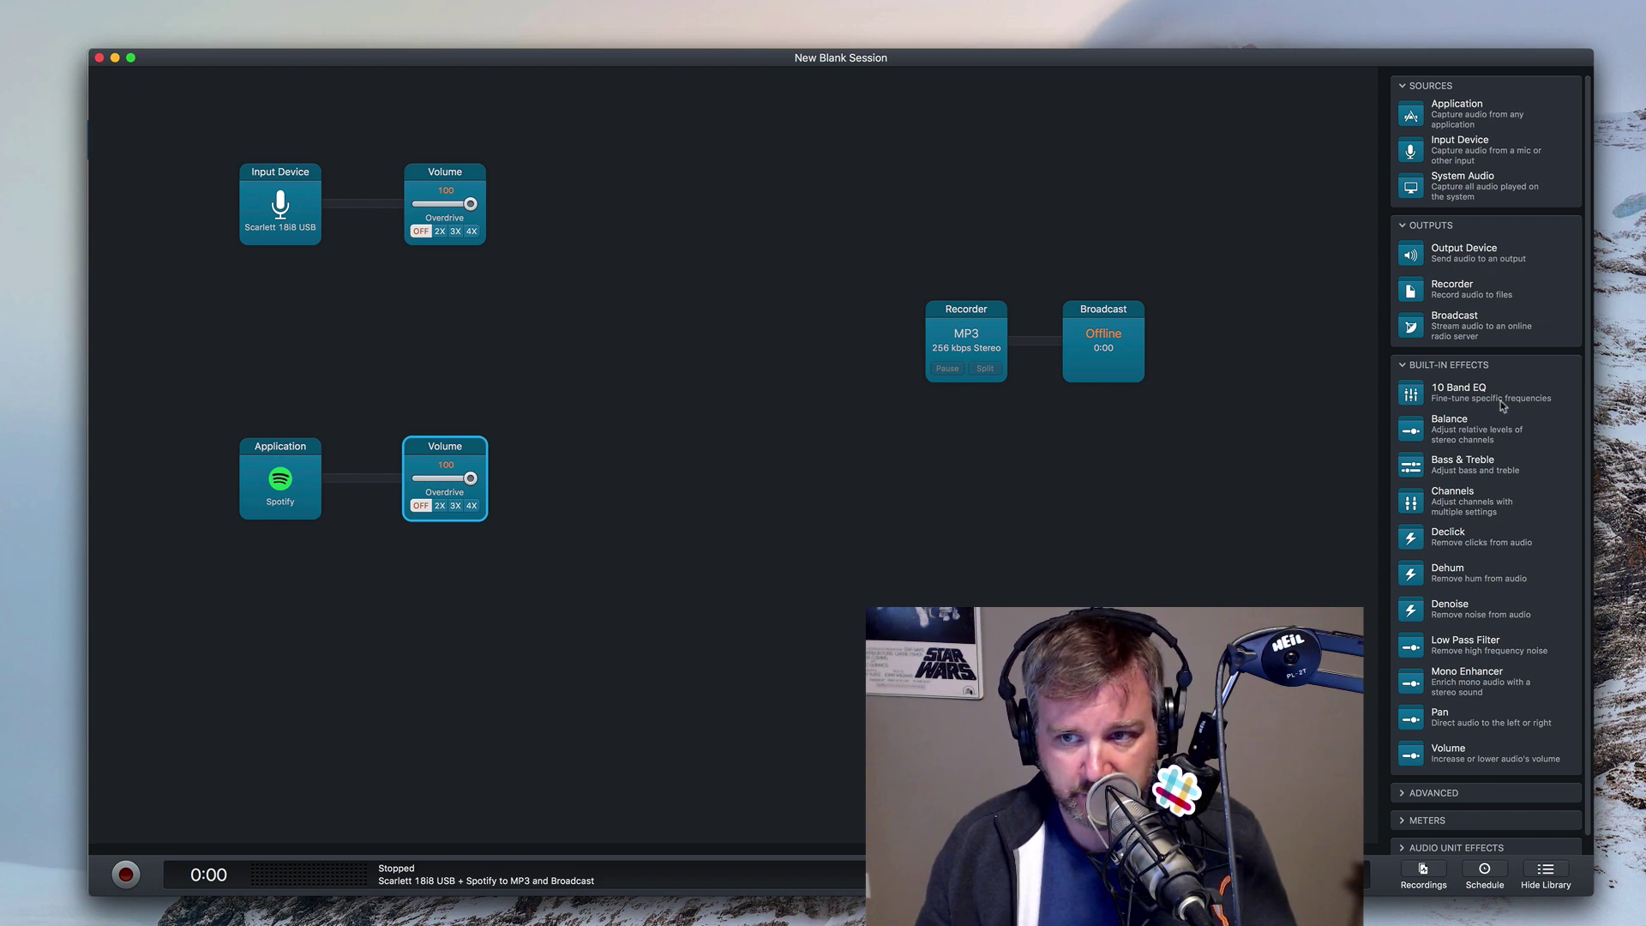
scroll(1472, 542, "down", 1)
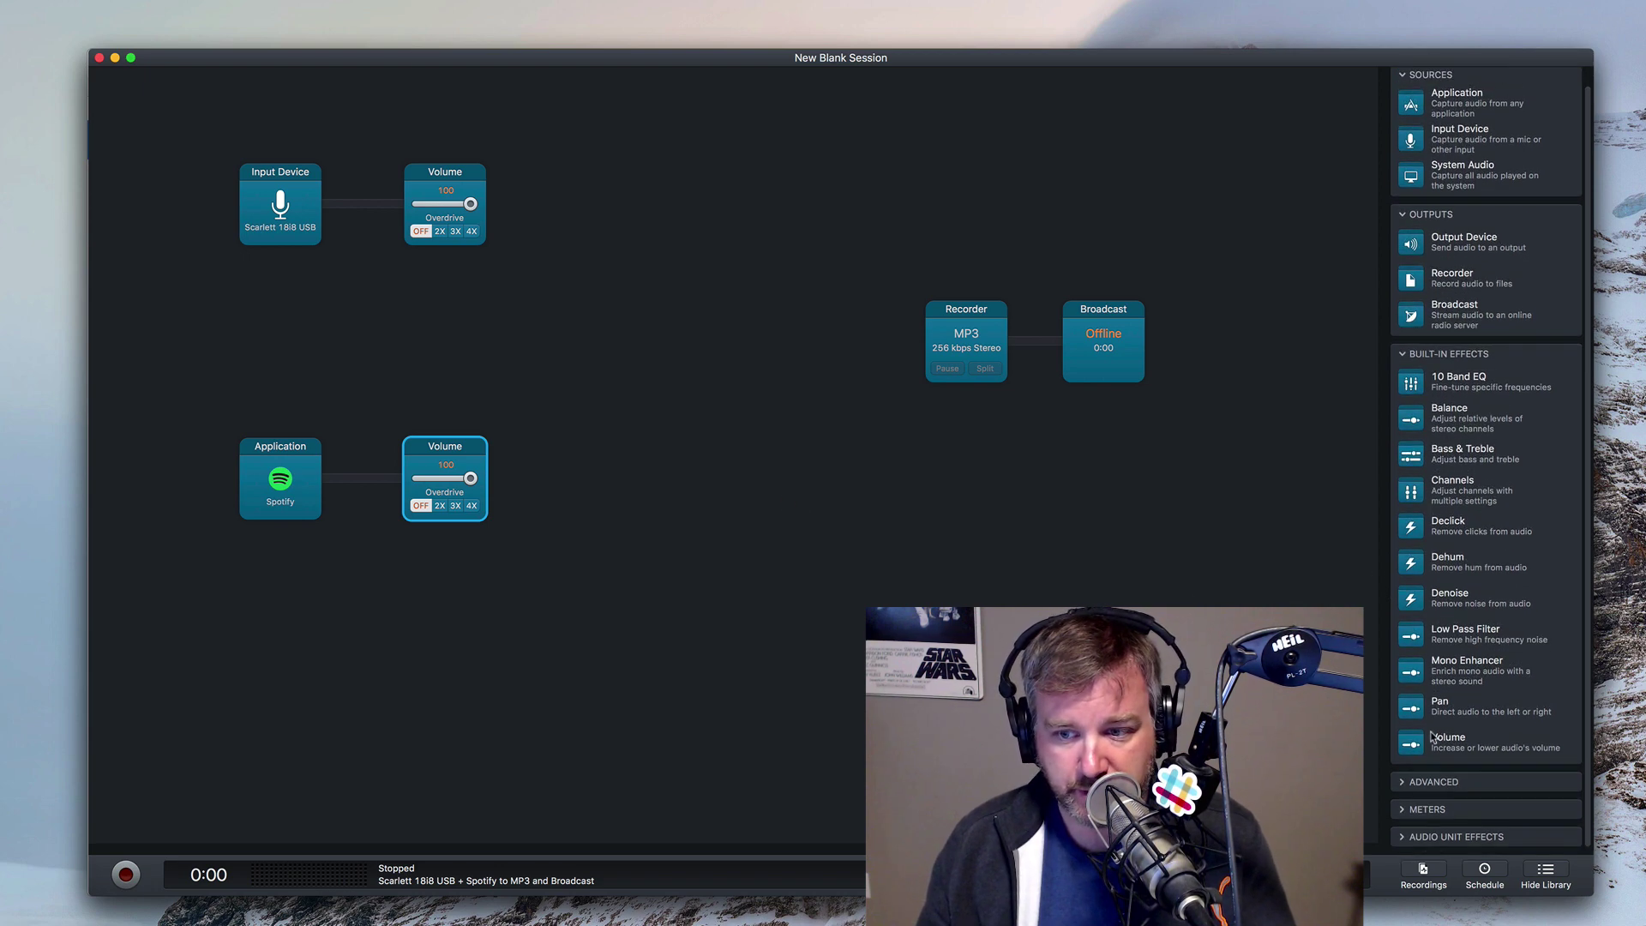
Add a Peak/RMS meter after each of the two Volume effects.
left_click(1426, 810)
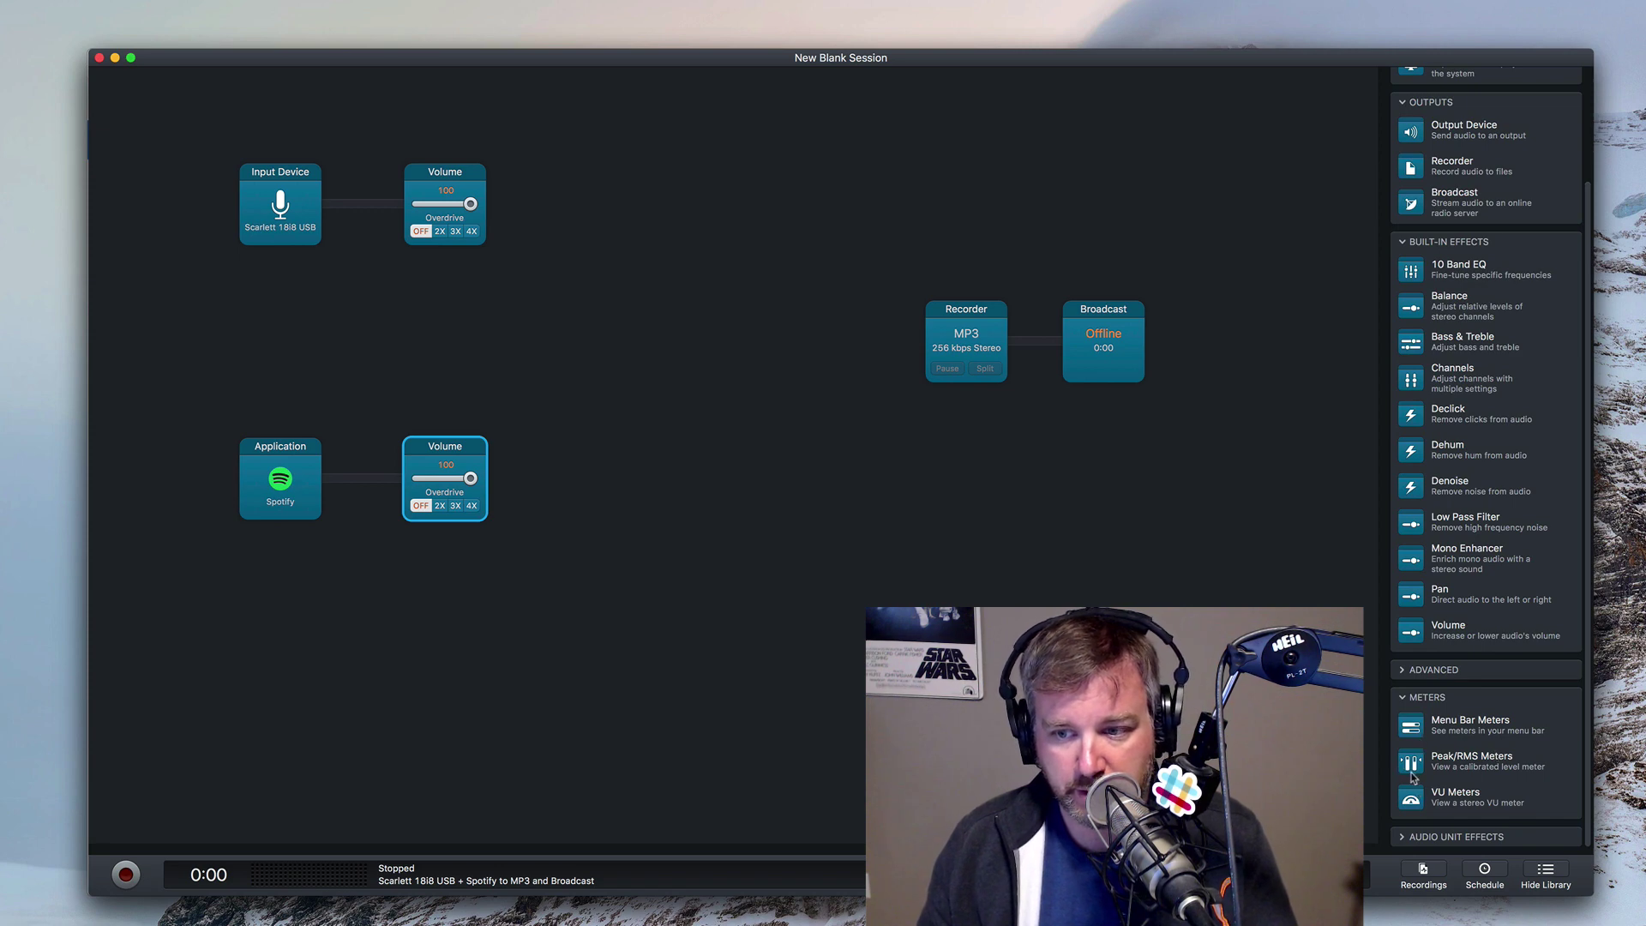
left_click_drag(1411, 776, 573, 212)
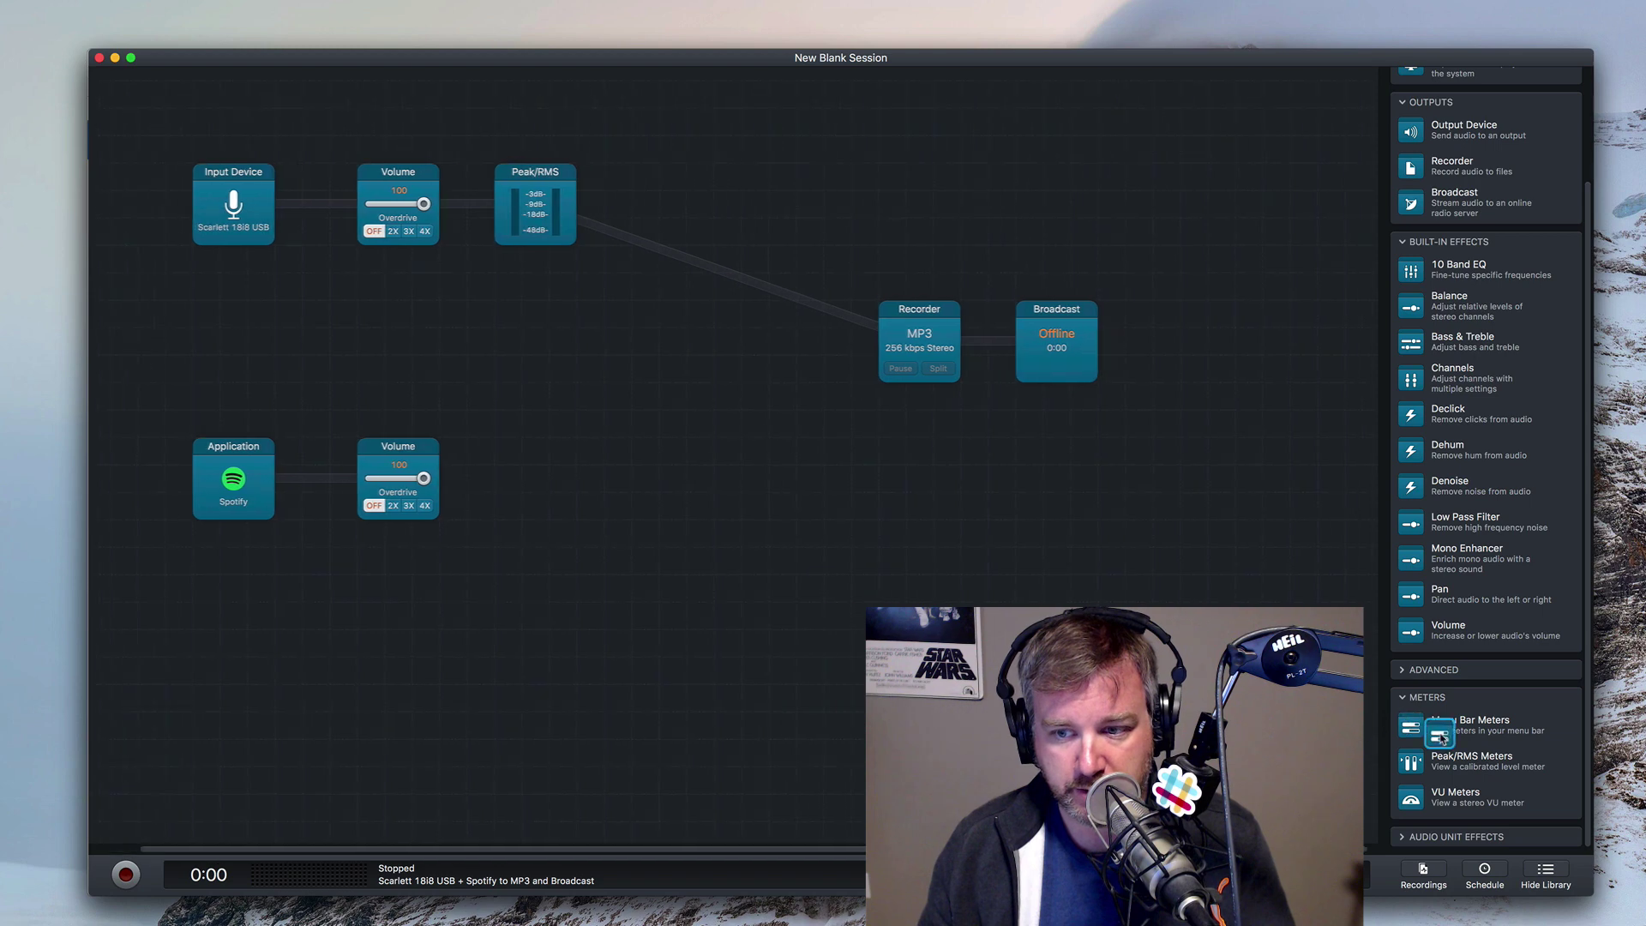
left_click_drag(1416, 751, 592, 483)
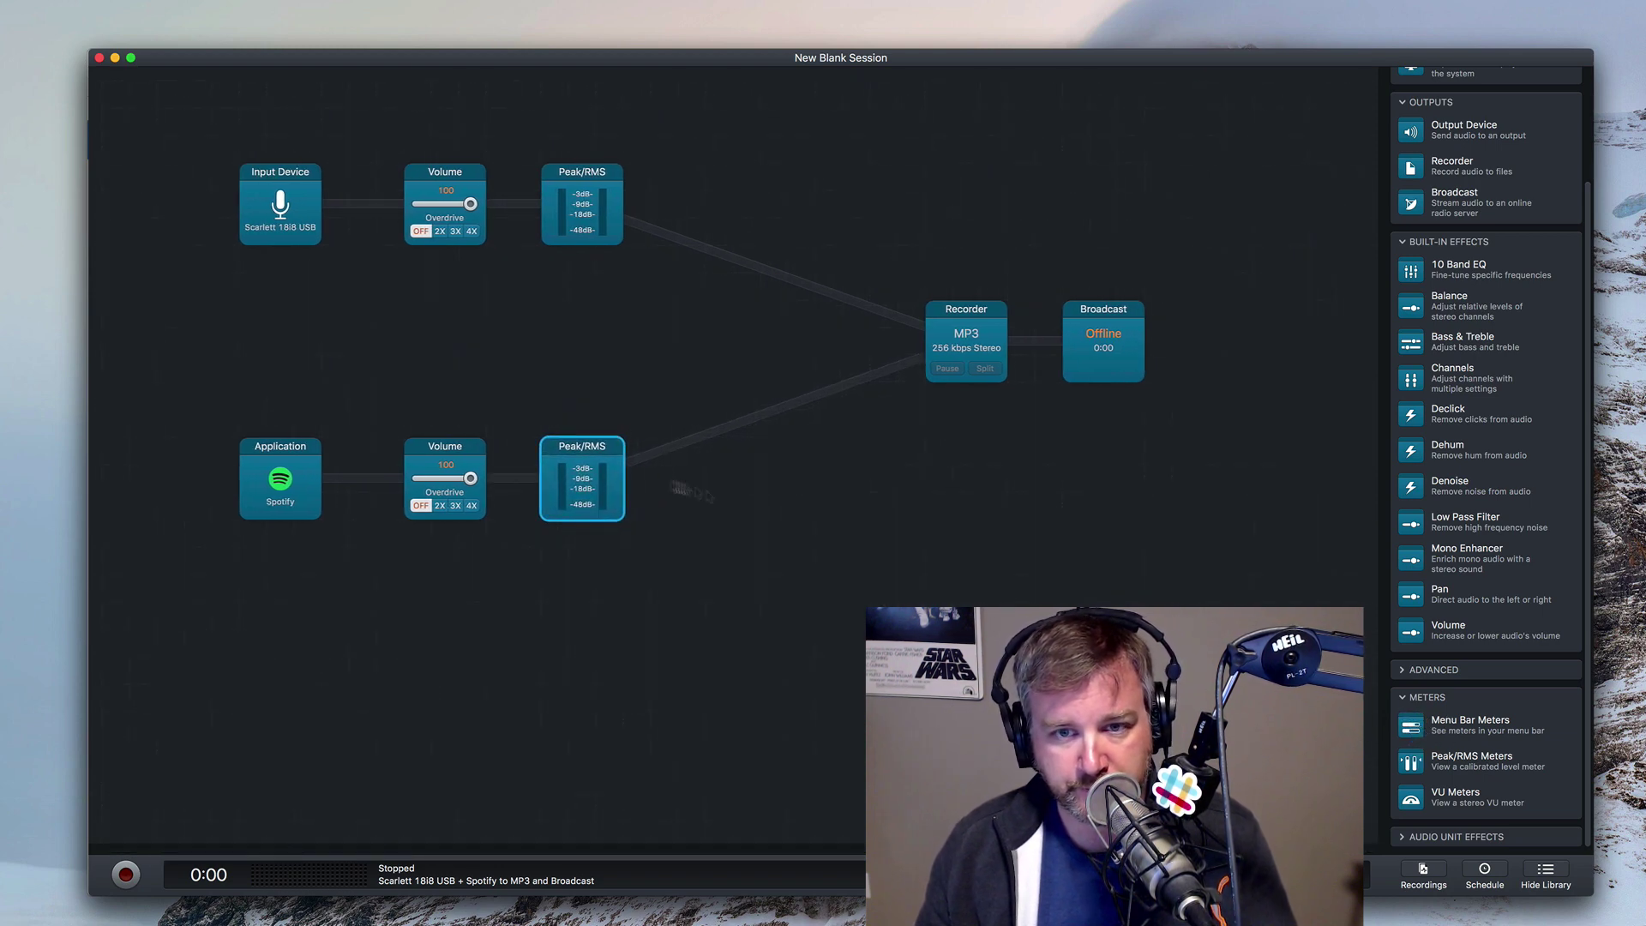
Review the Input Device settings, then open the Spotify source's settings.
left_click(289, 206)
left_click(216, 225)
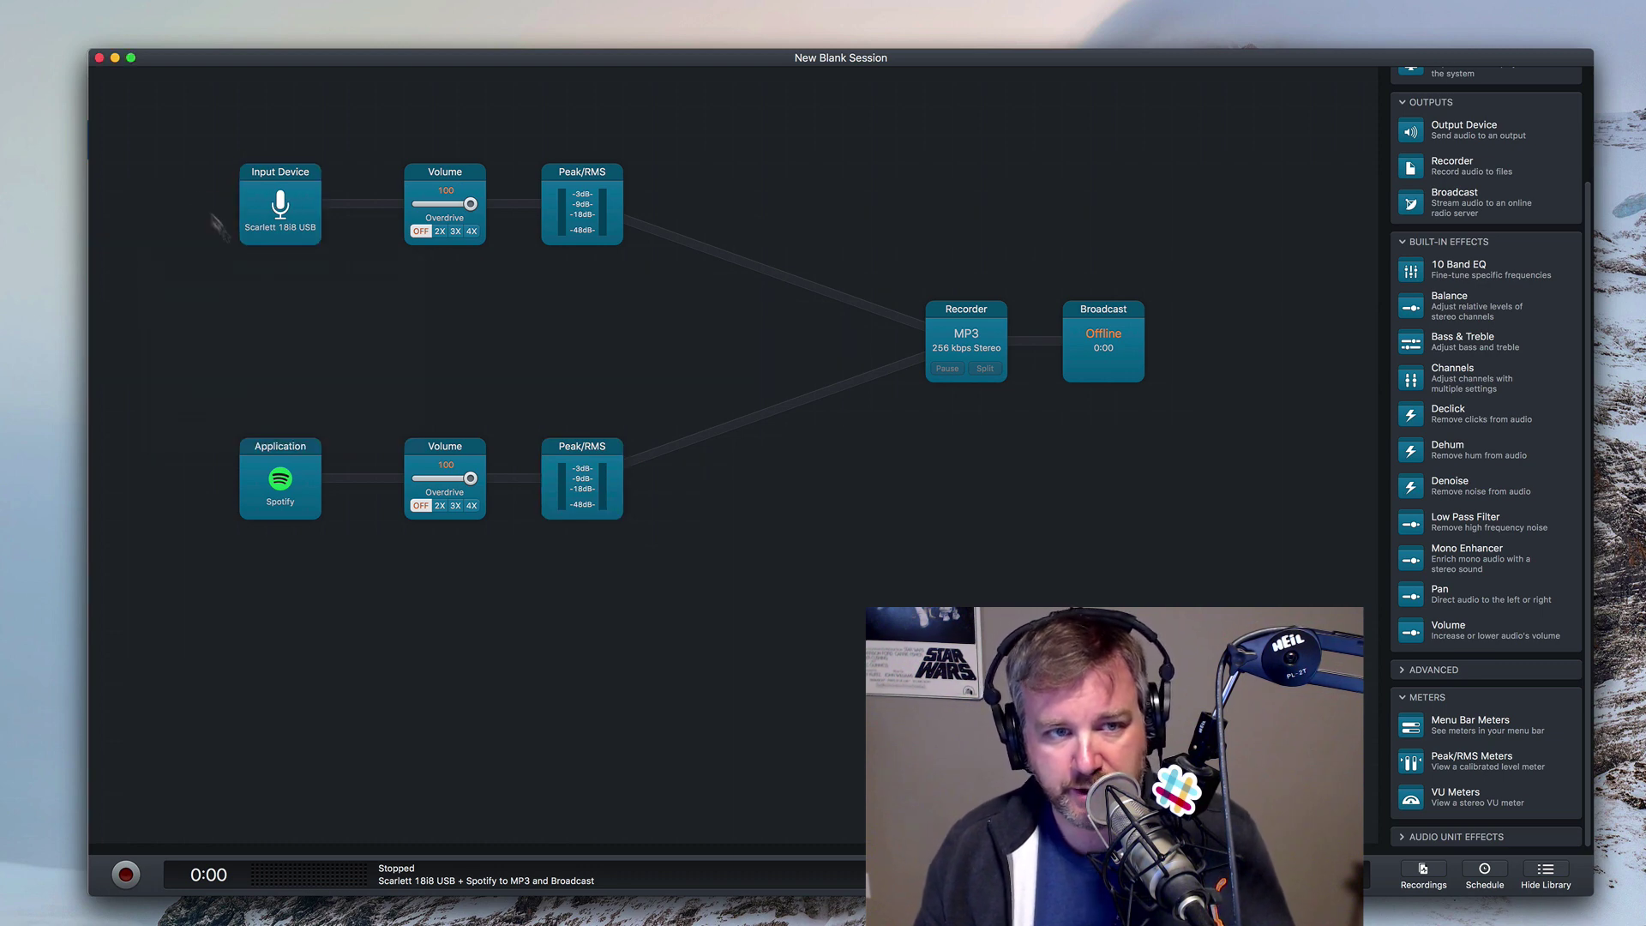
left_click(304, 457)
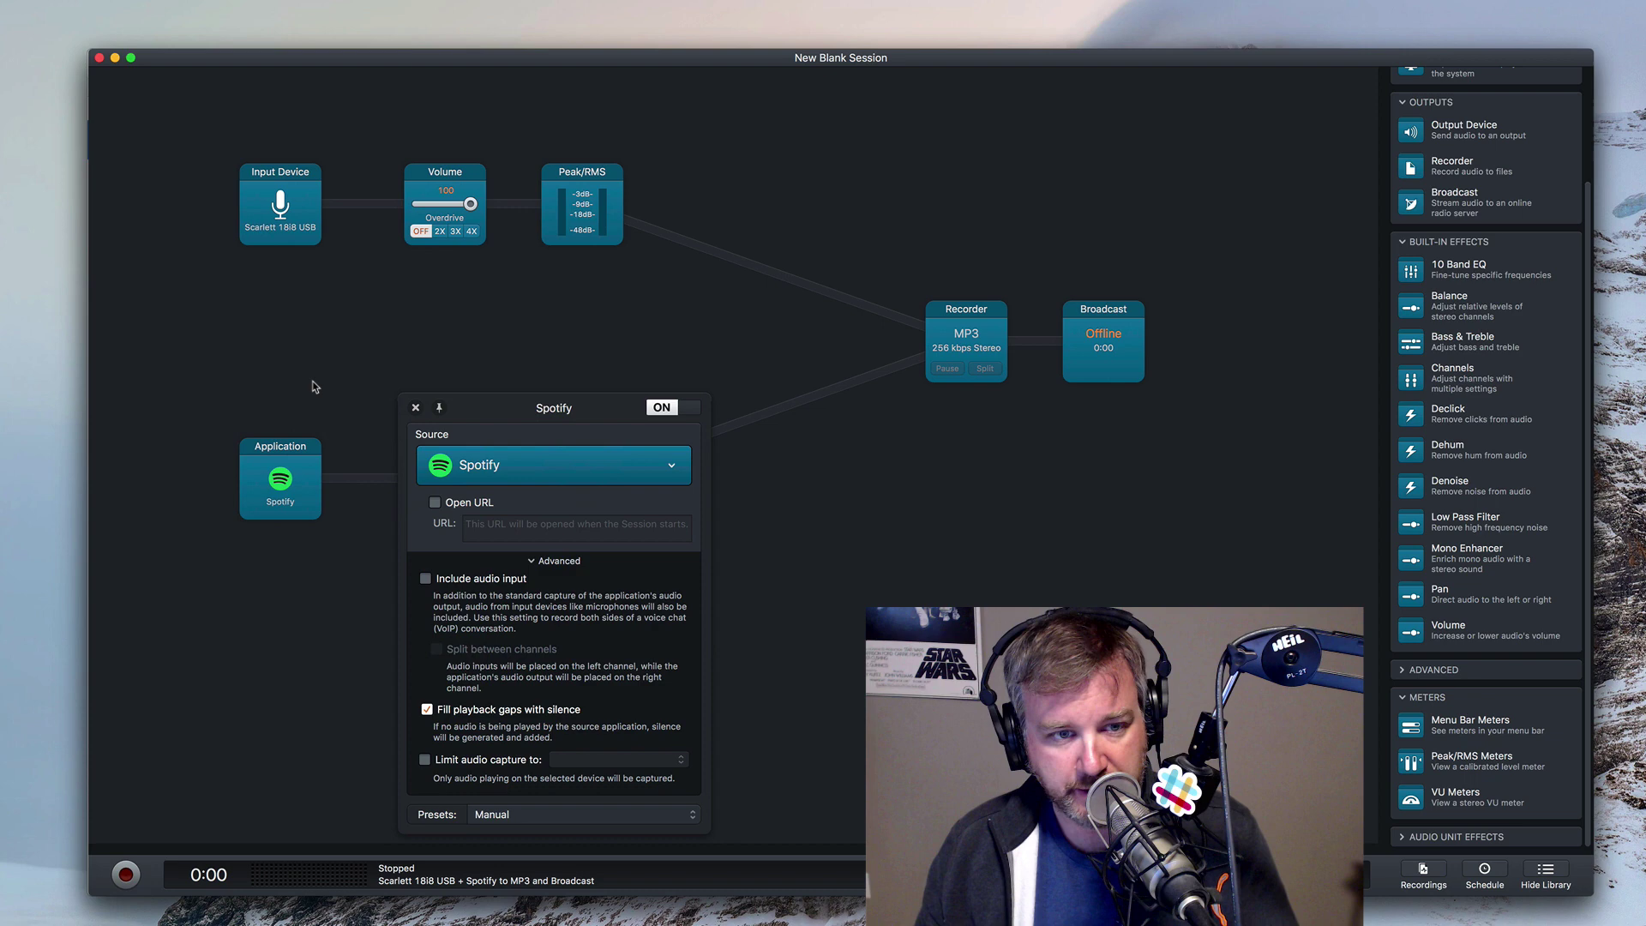
Start recording, dismiss the broadcast error, and turn off the failing Broadcast block.
left_click(416, 409)
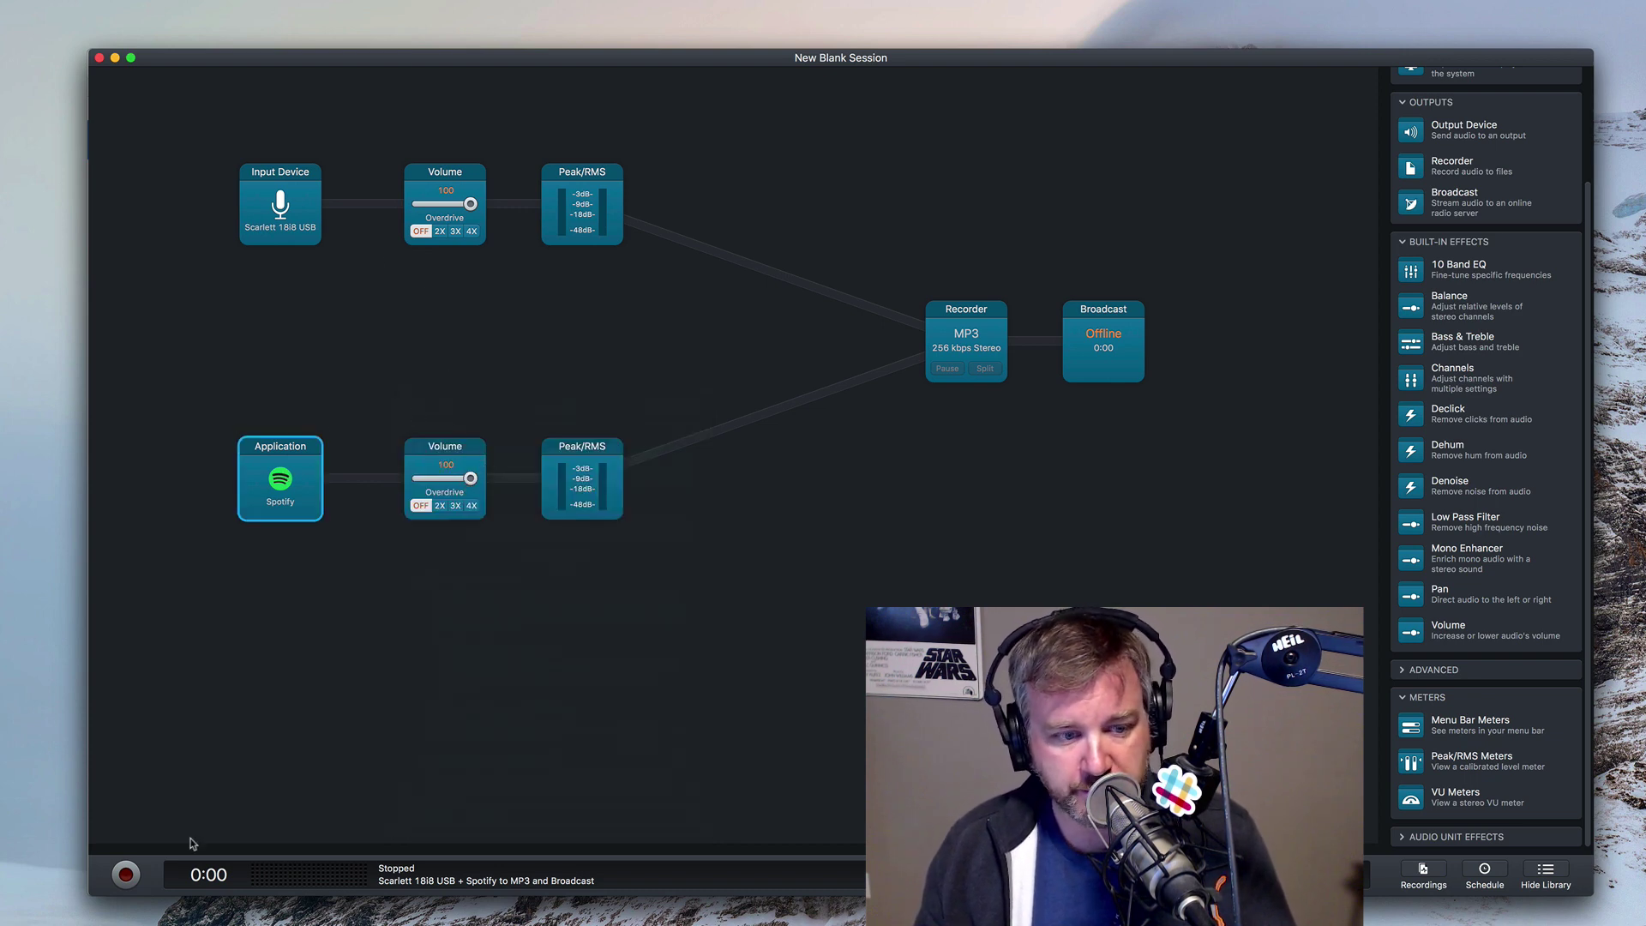
left_click(124, 874)
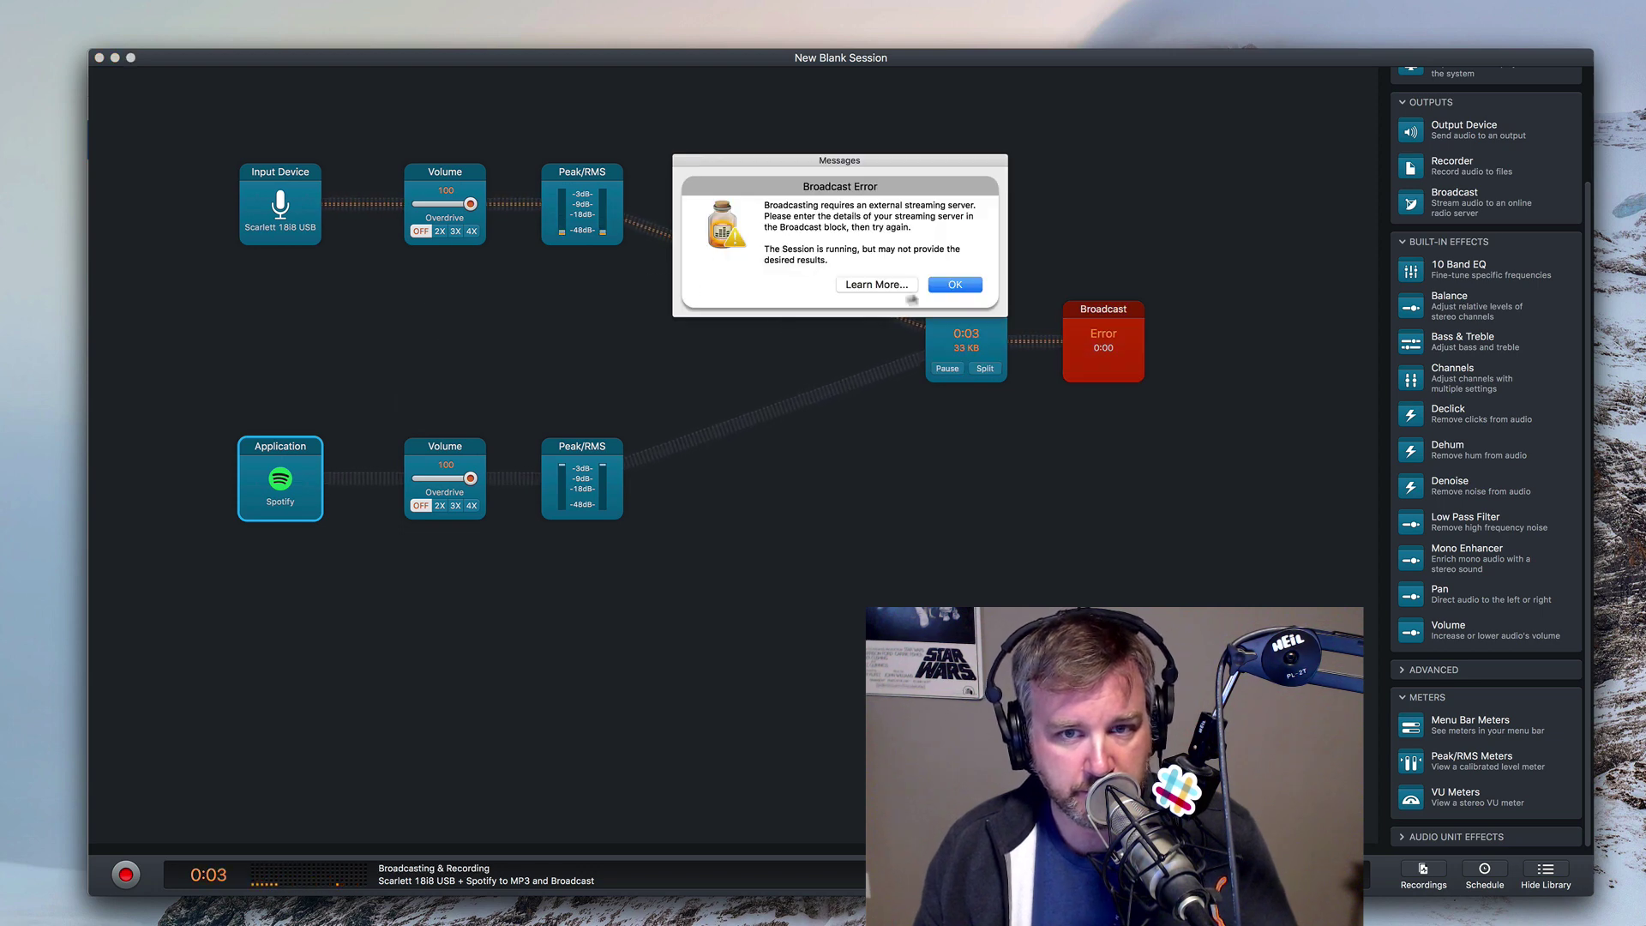
left_click(955, 284)
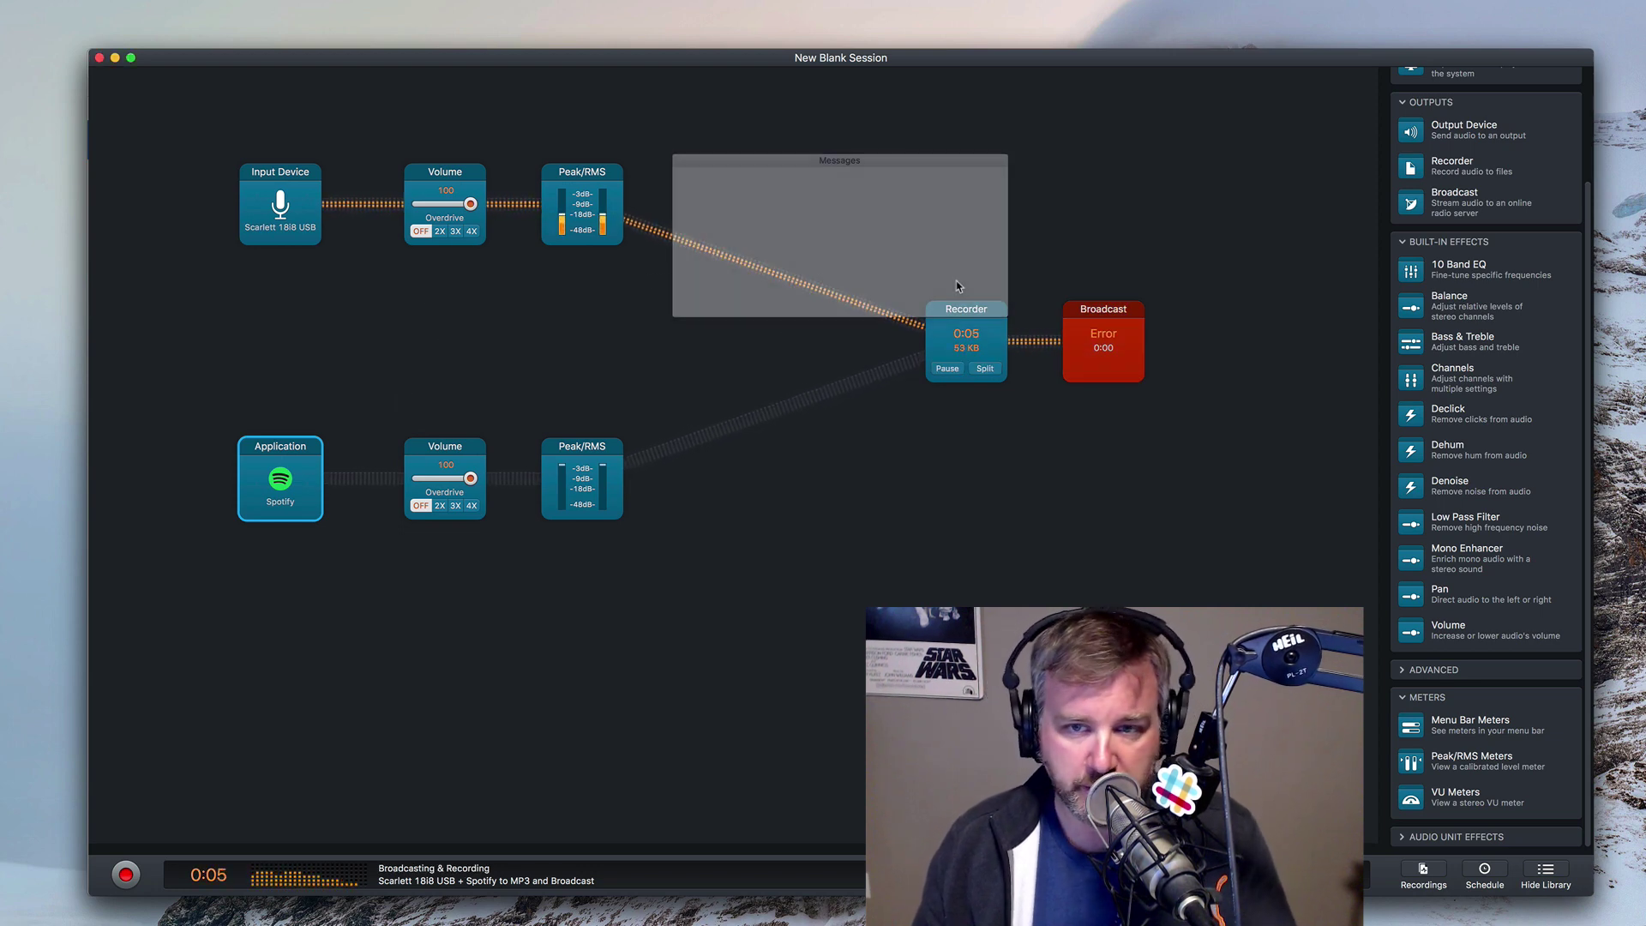
right_click(1088, 336)
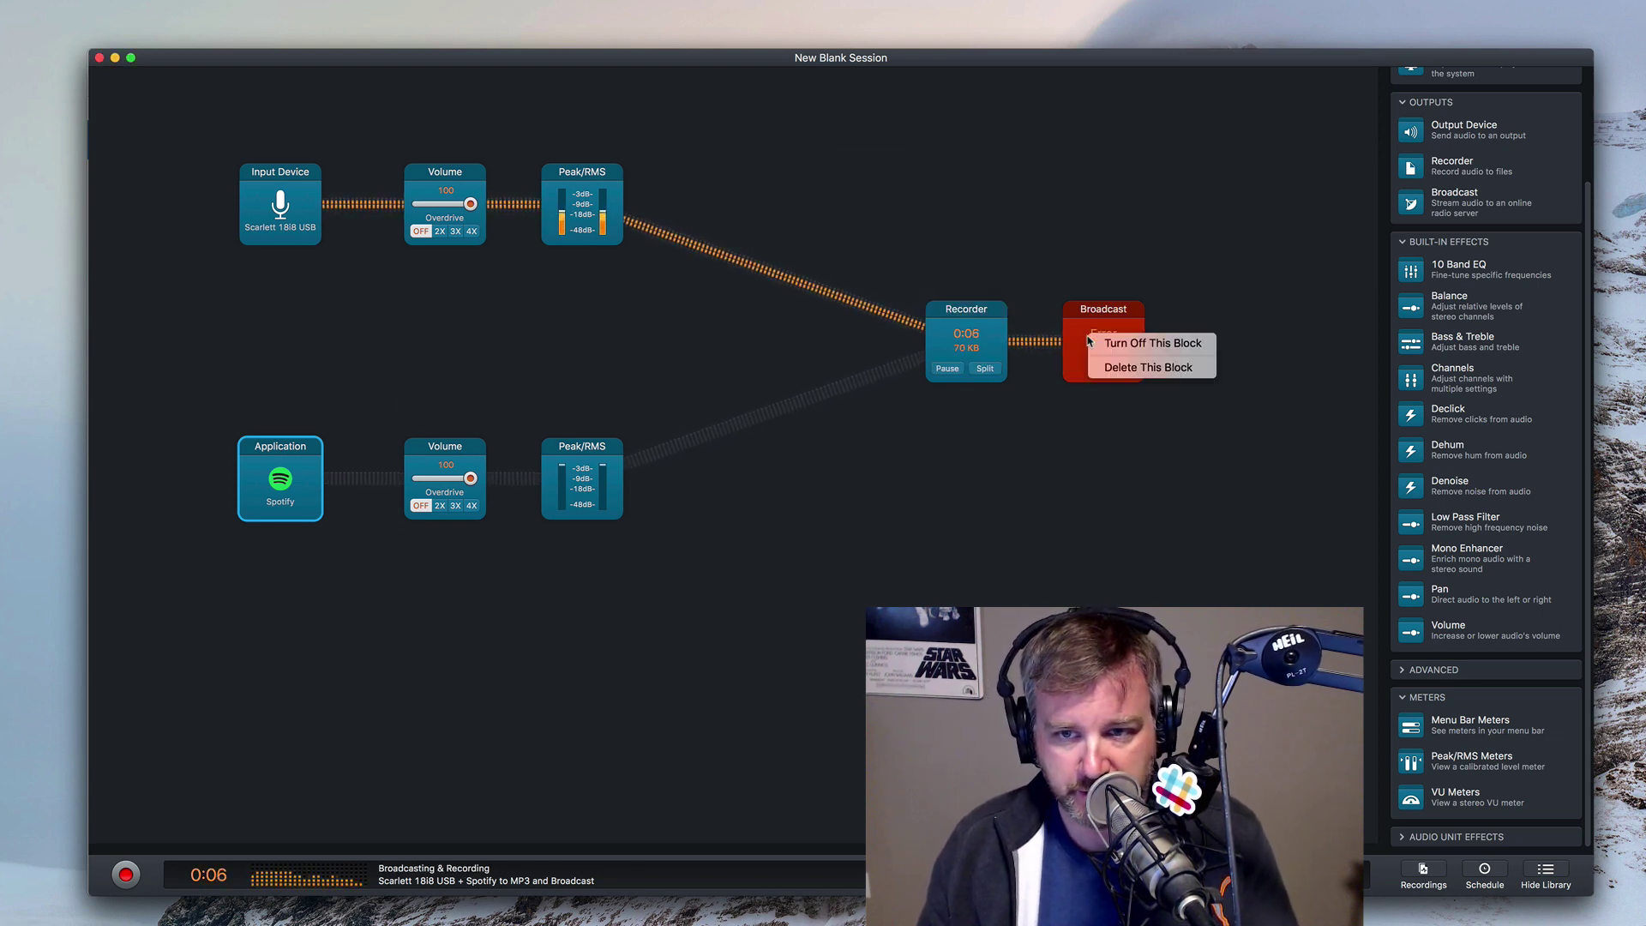
left_click(1140, 343)
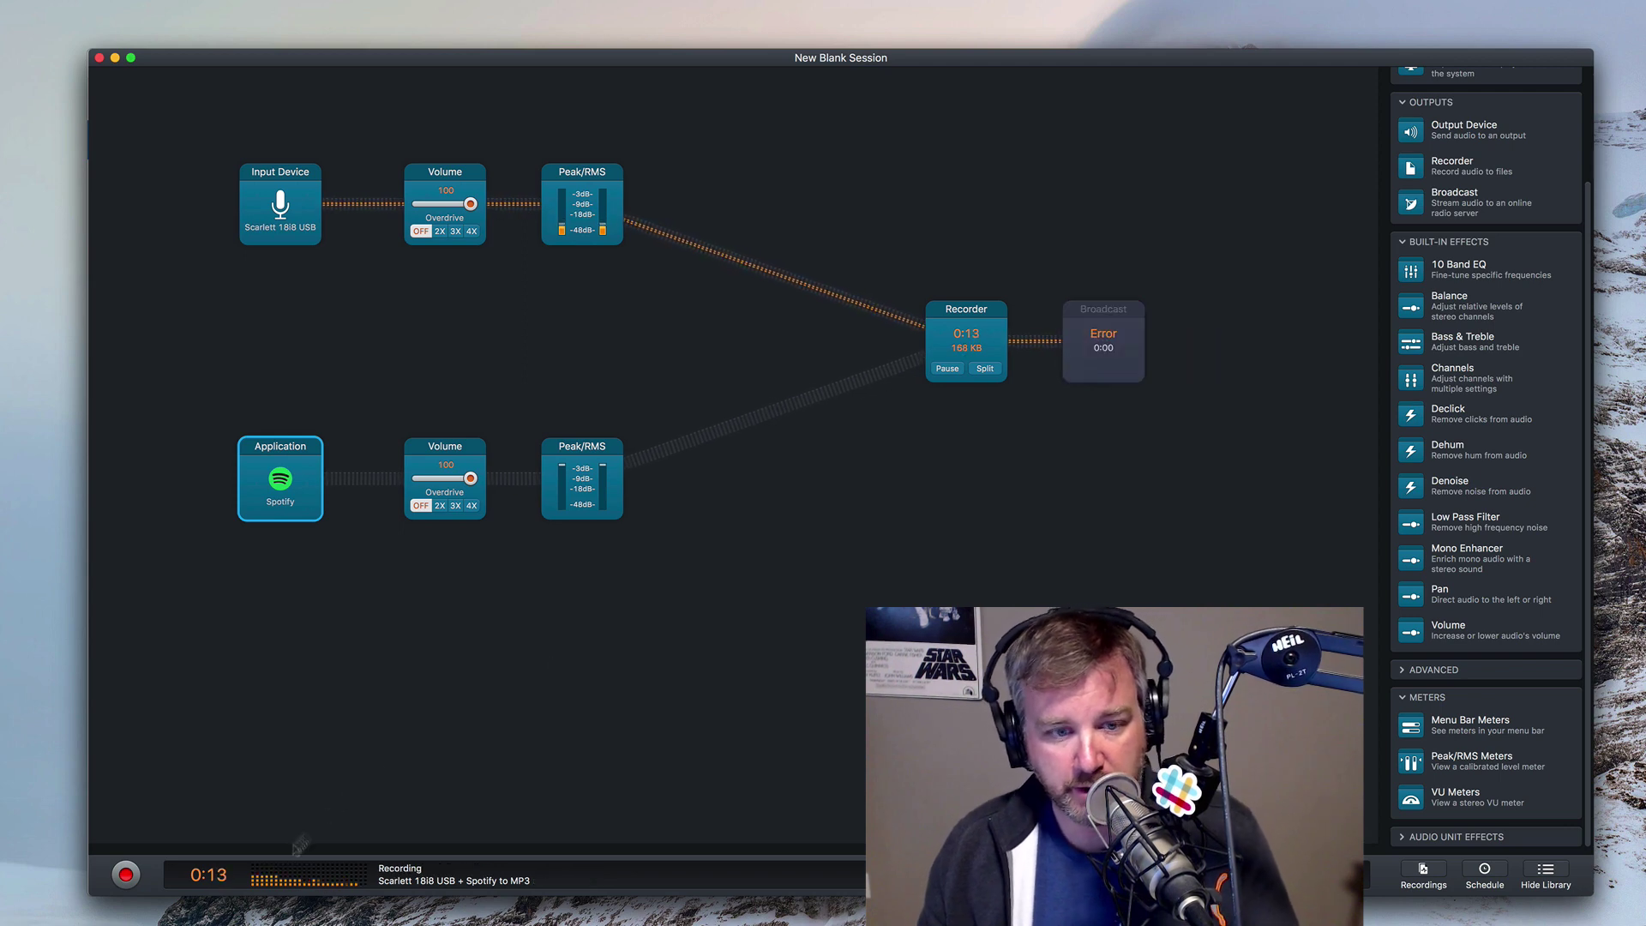
Stop the recording and make sure the Broadcast output ends up switched off.
left_click(130, 871)
right_click(1125, 354)
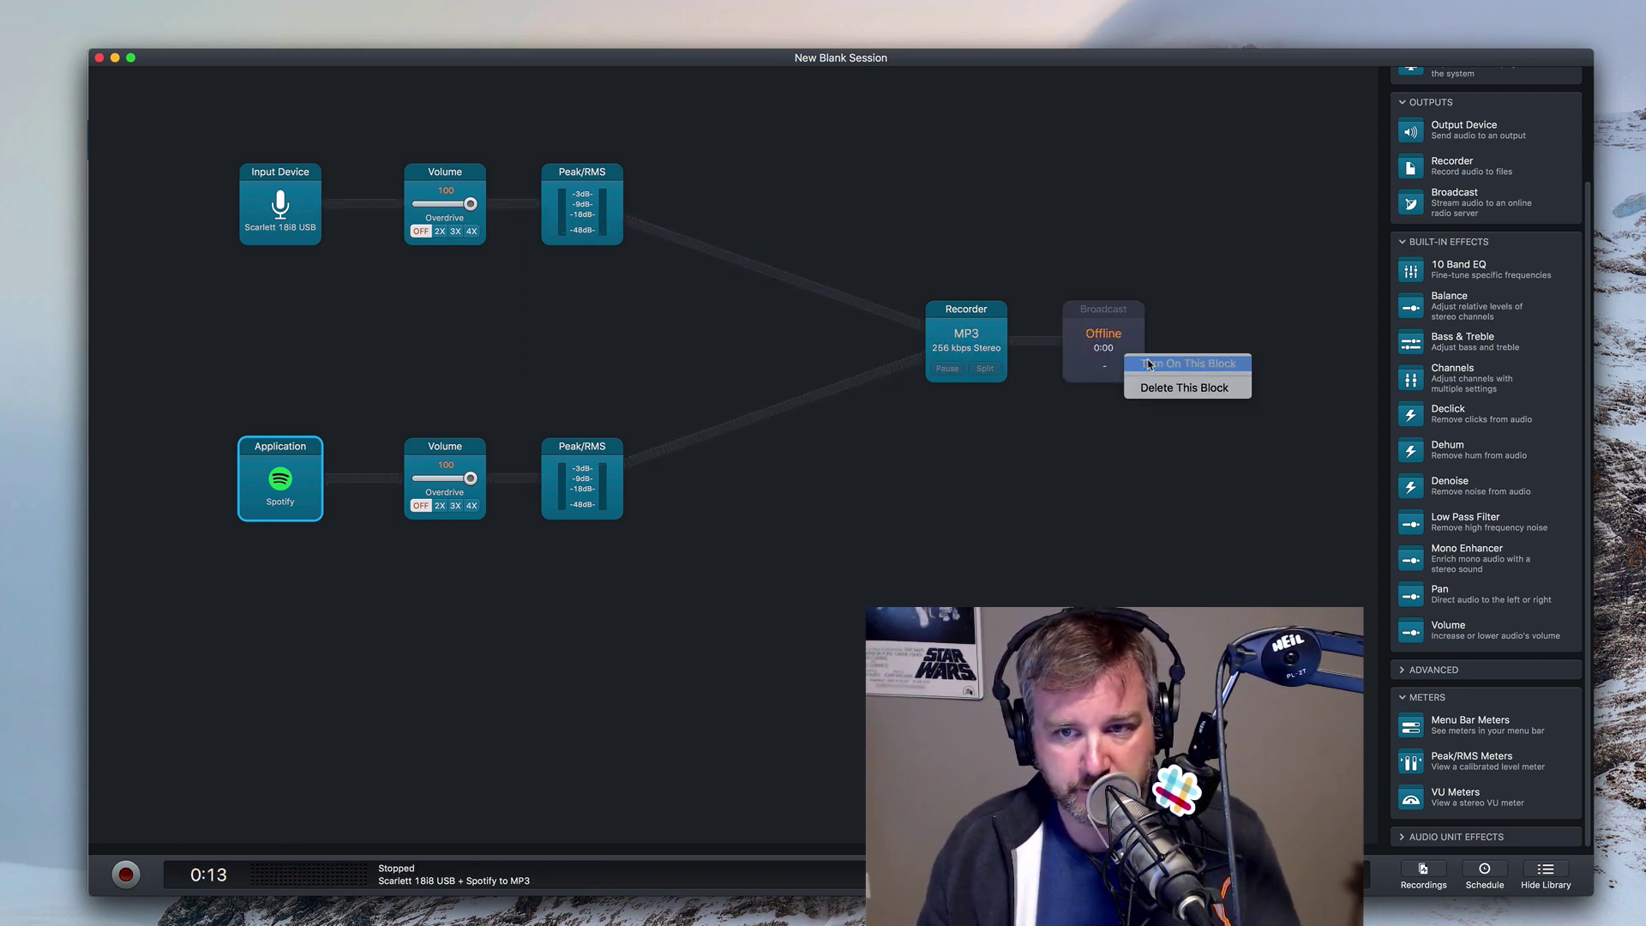
left_click(1136, 361)
right_click(1136, 350)
left_click(1157, 359)
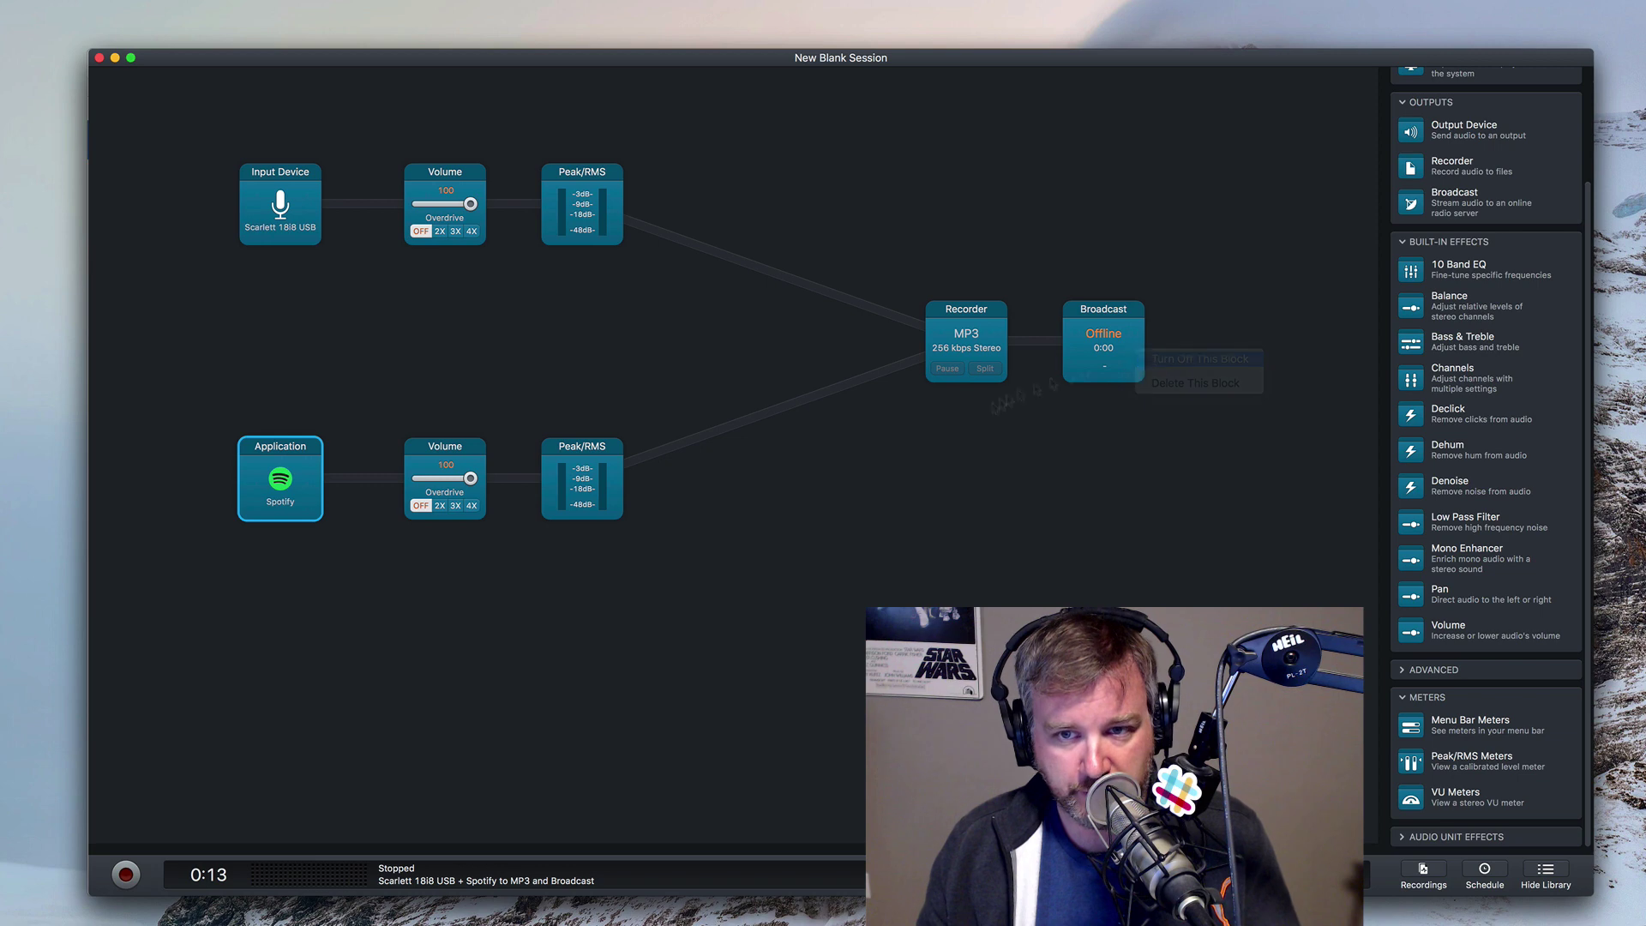
left_click(424, 702)
Start a new recording and drag the mic Volume slider back up to 100.
left_click(126, 874)
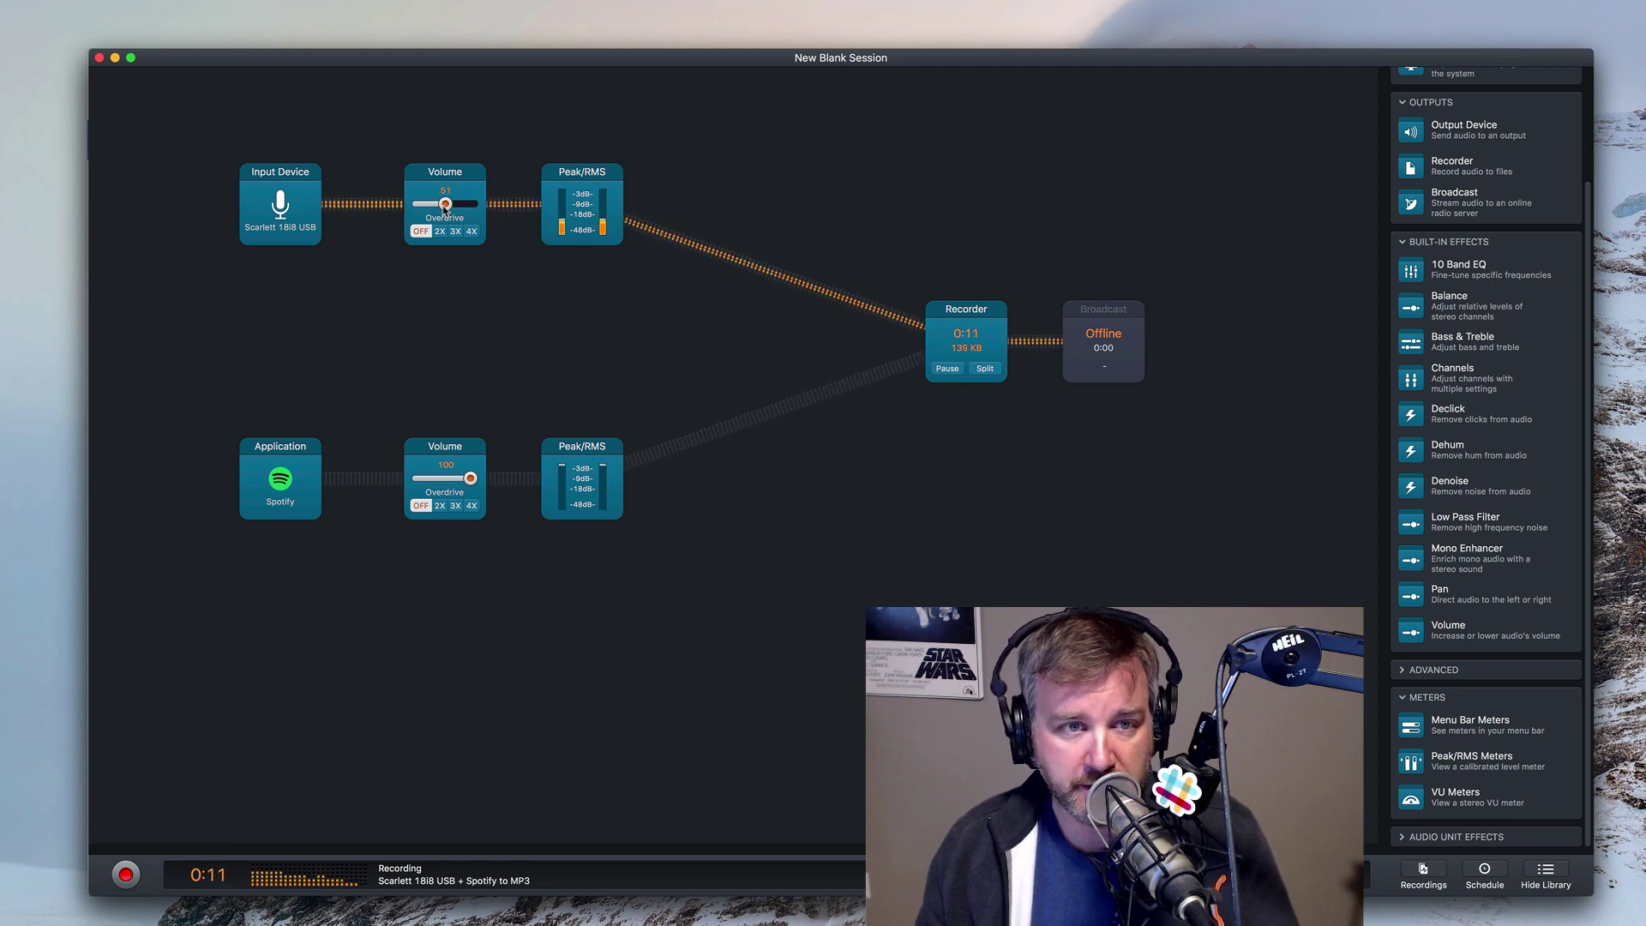
mouse_move(436, 210)
left_mouse_down()
mouse_move(456, 214)
mouse_move(436, 213)
left_mouse_up()
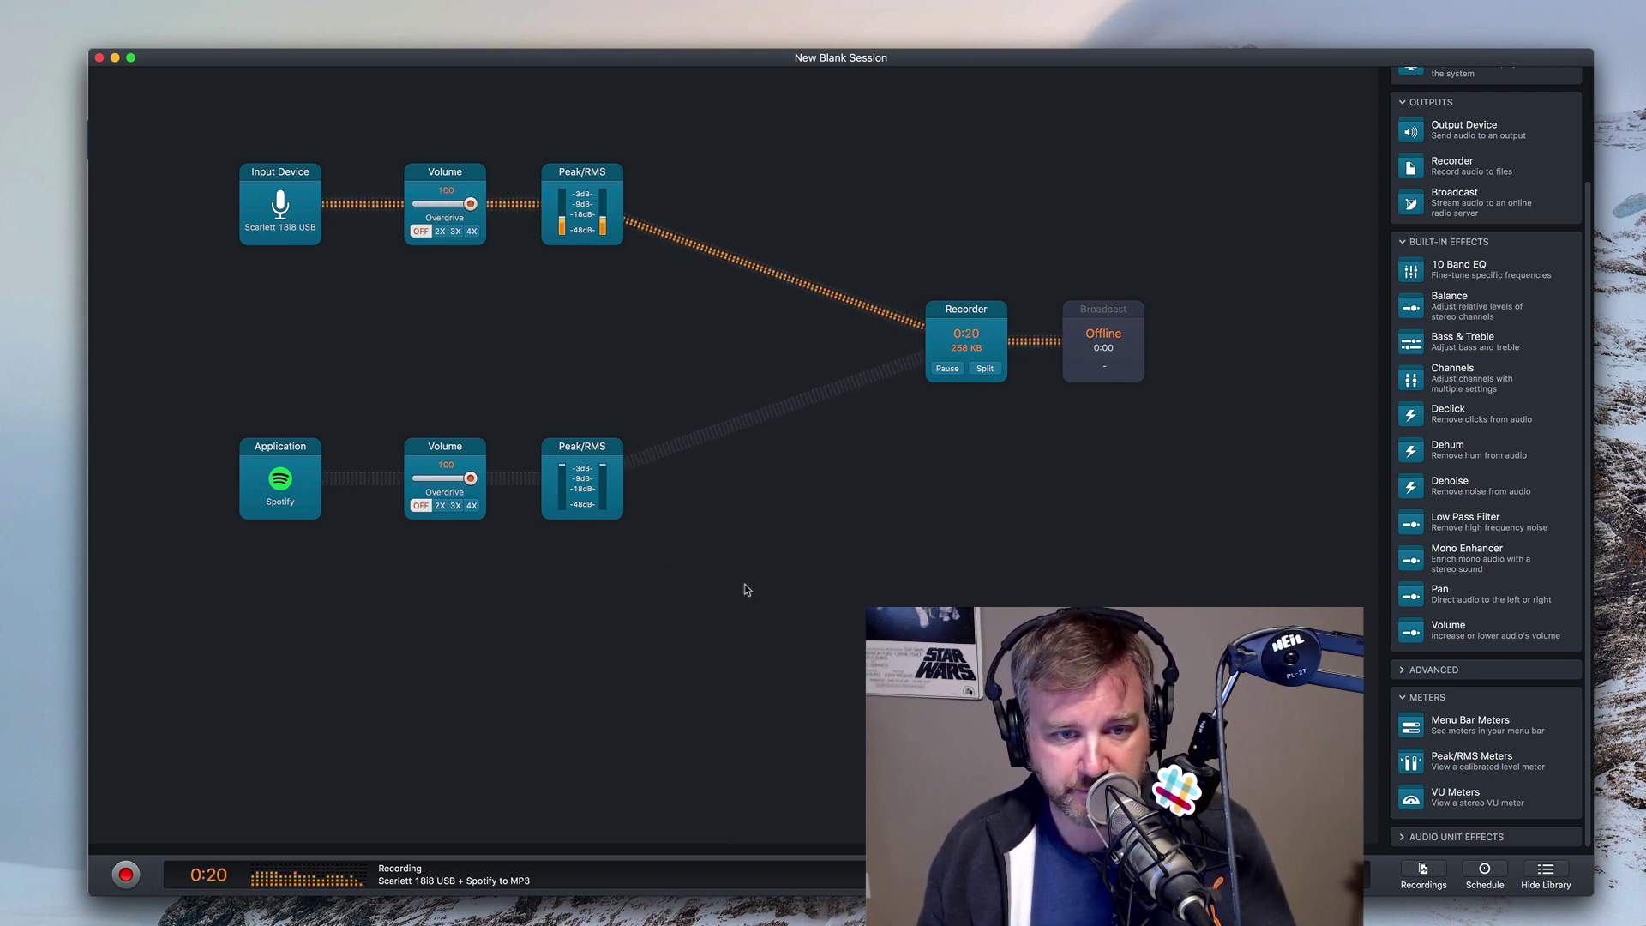
In Spotify, close the ad and play the track 'Limbo', then return to Audio Hijack.
key("super+Tab")
key("super+Tab")
key("super+Tab")
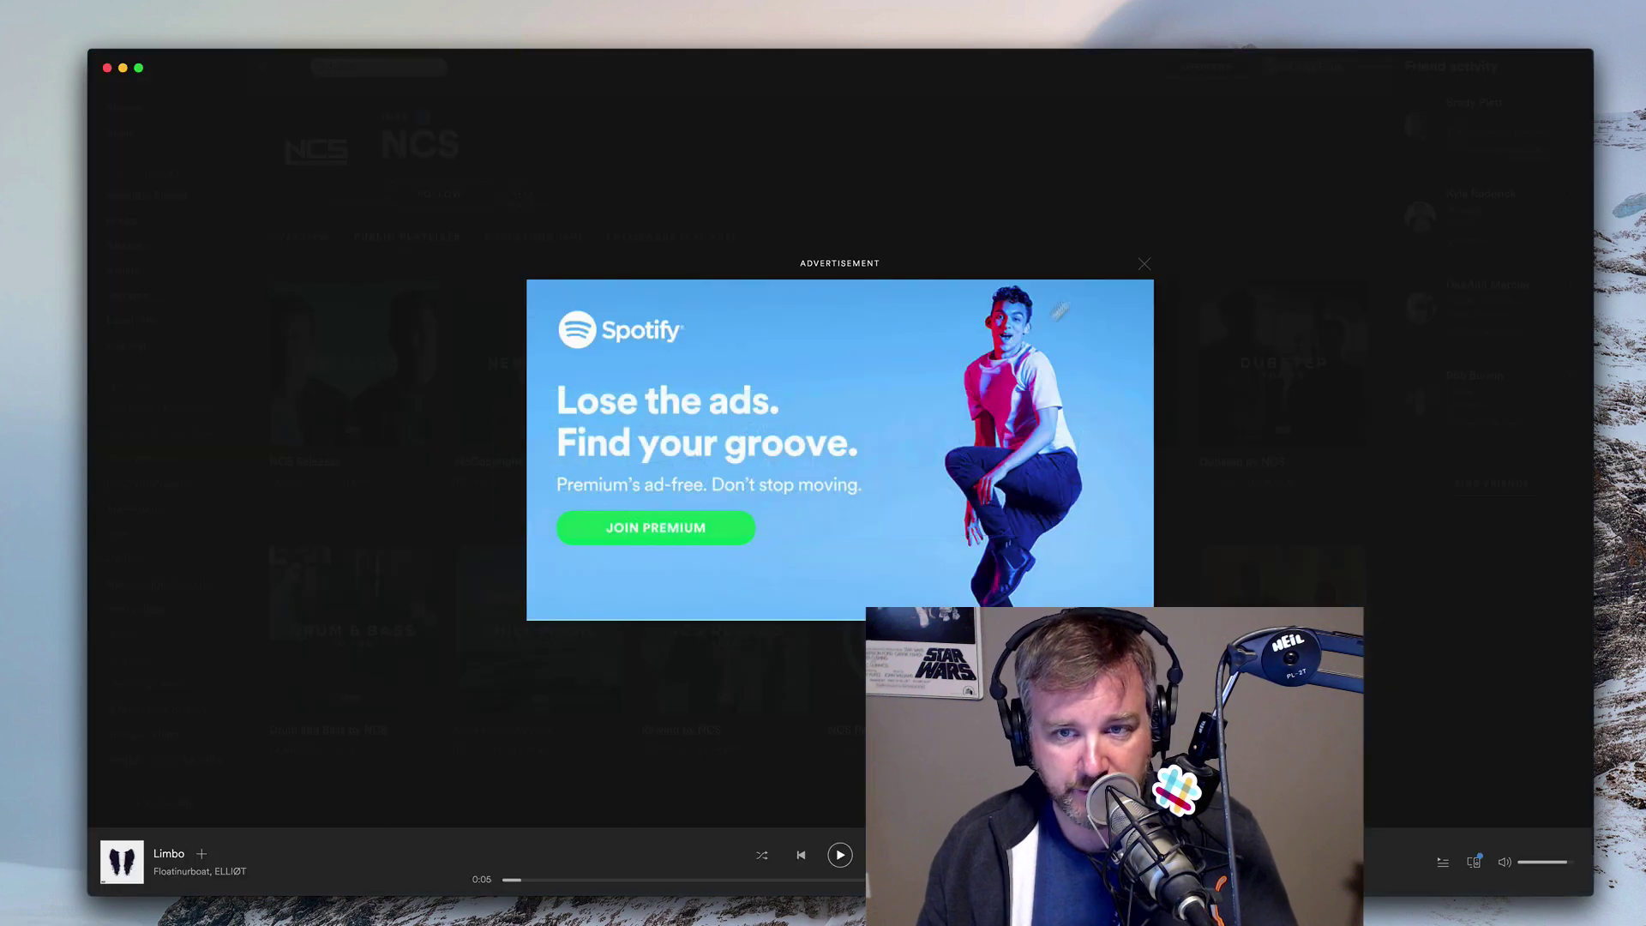
left_click(1143, 265)
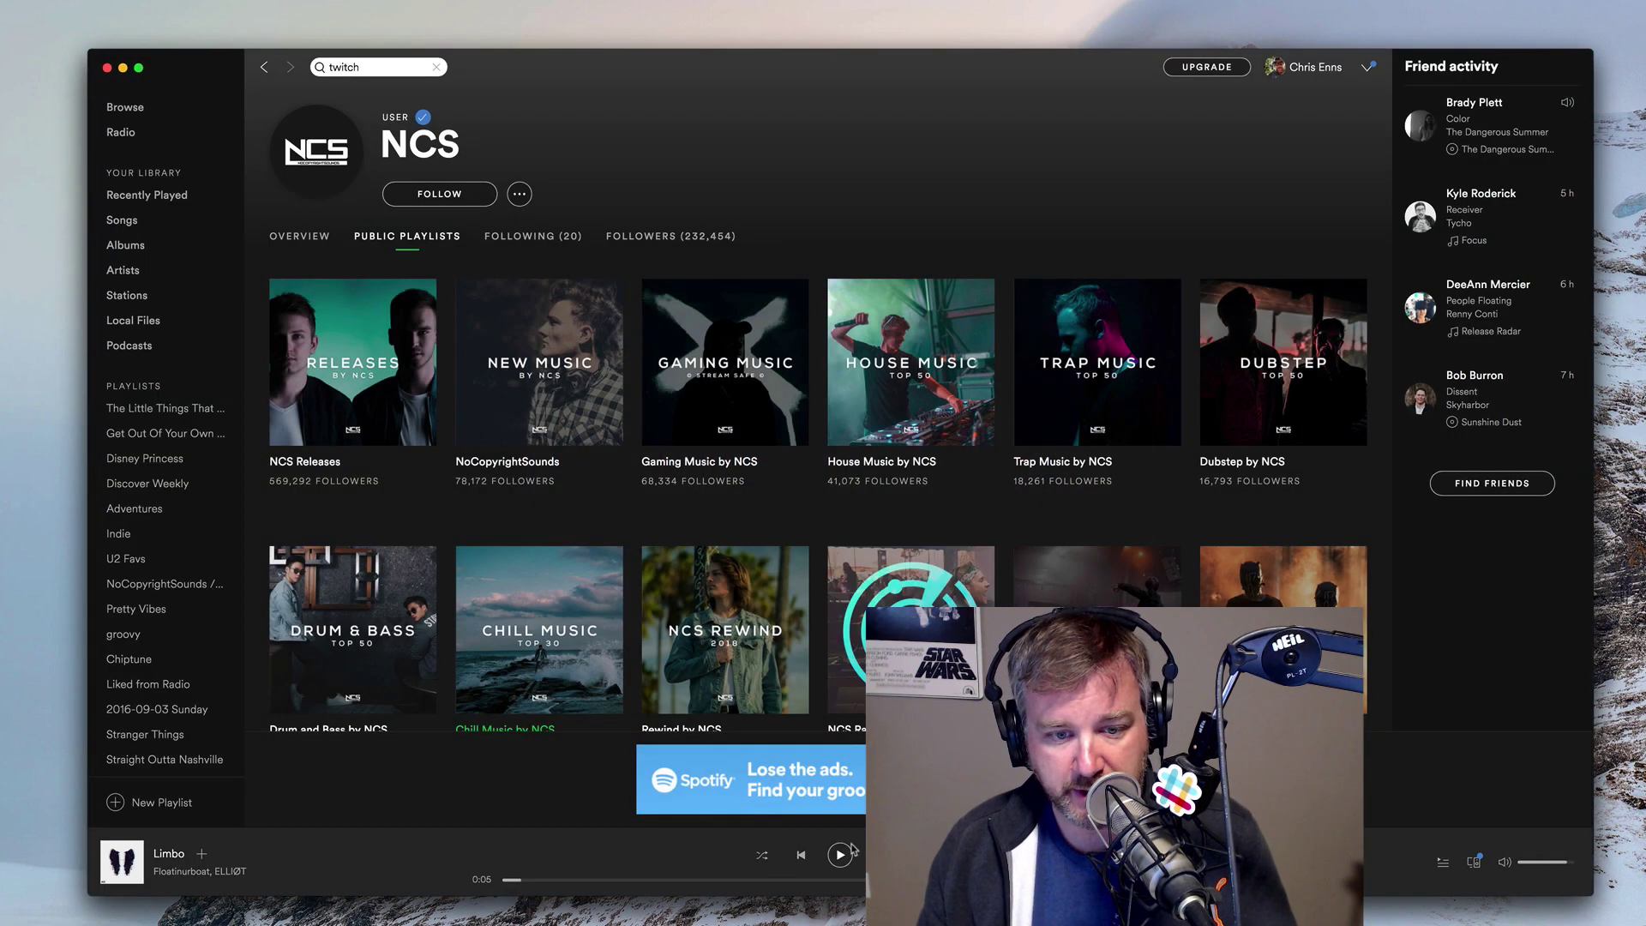
left_click(839, 854)
key("super+Tab")
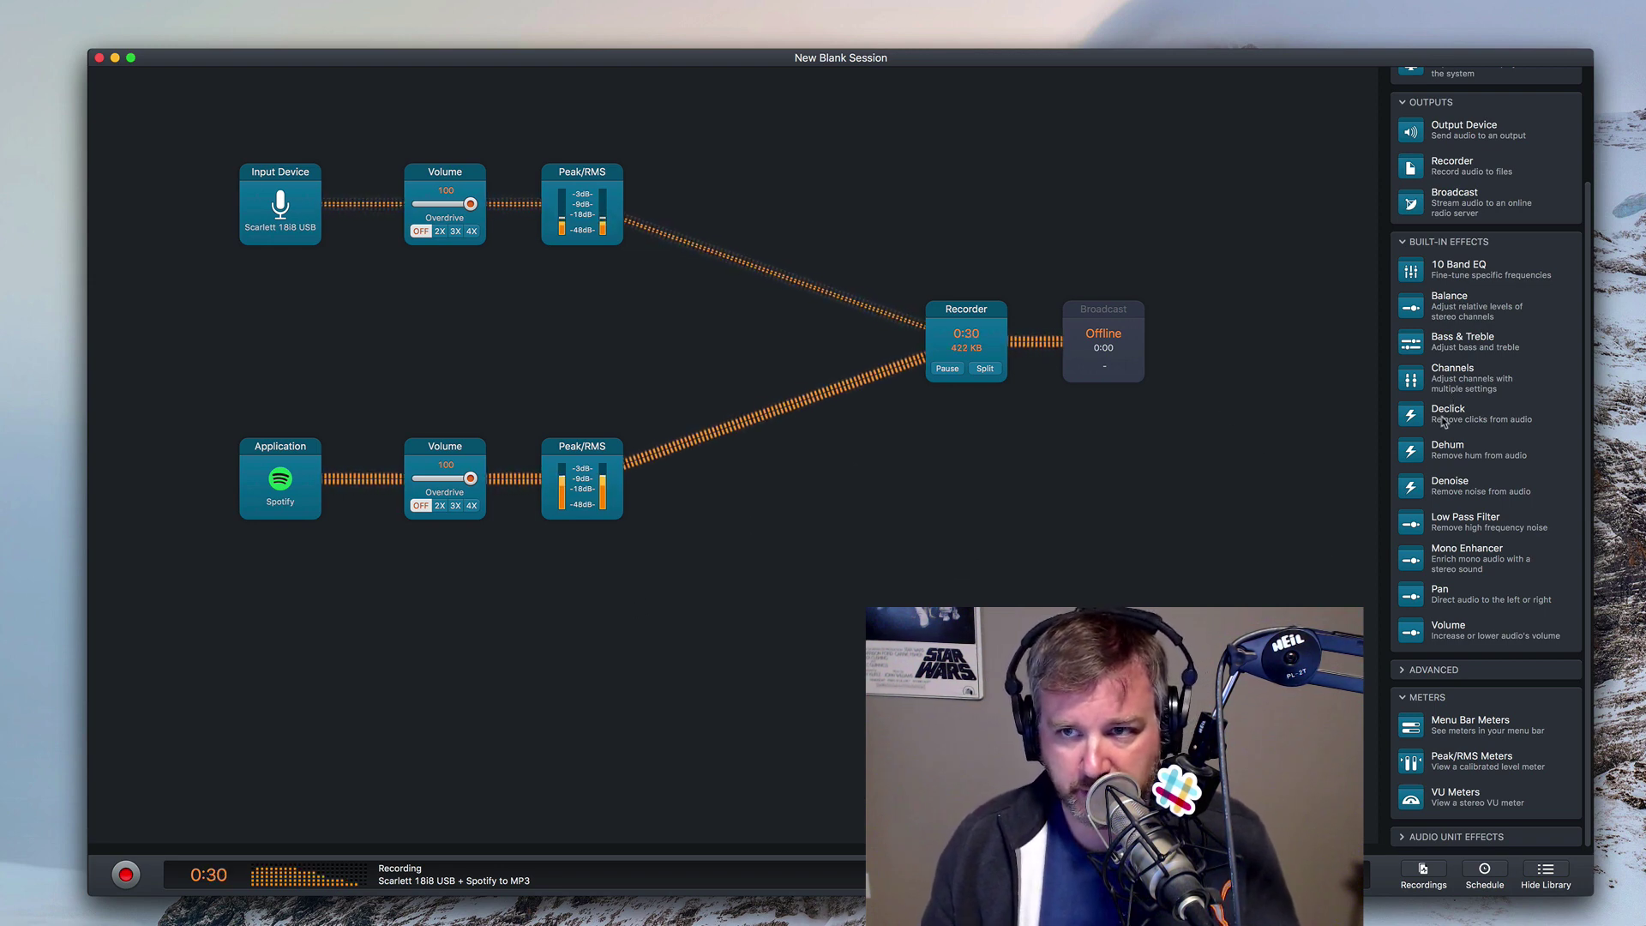
Add a Telestream Audio Capture Output Device after Spotify's Peak/RMS and set its Volume to 100.
scroll(1442, 420, "up", 3)
left_click_drag(1410, 256, 733, 463)
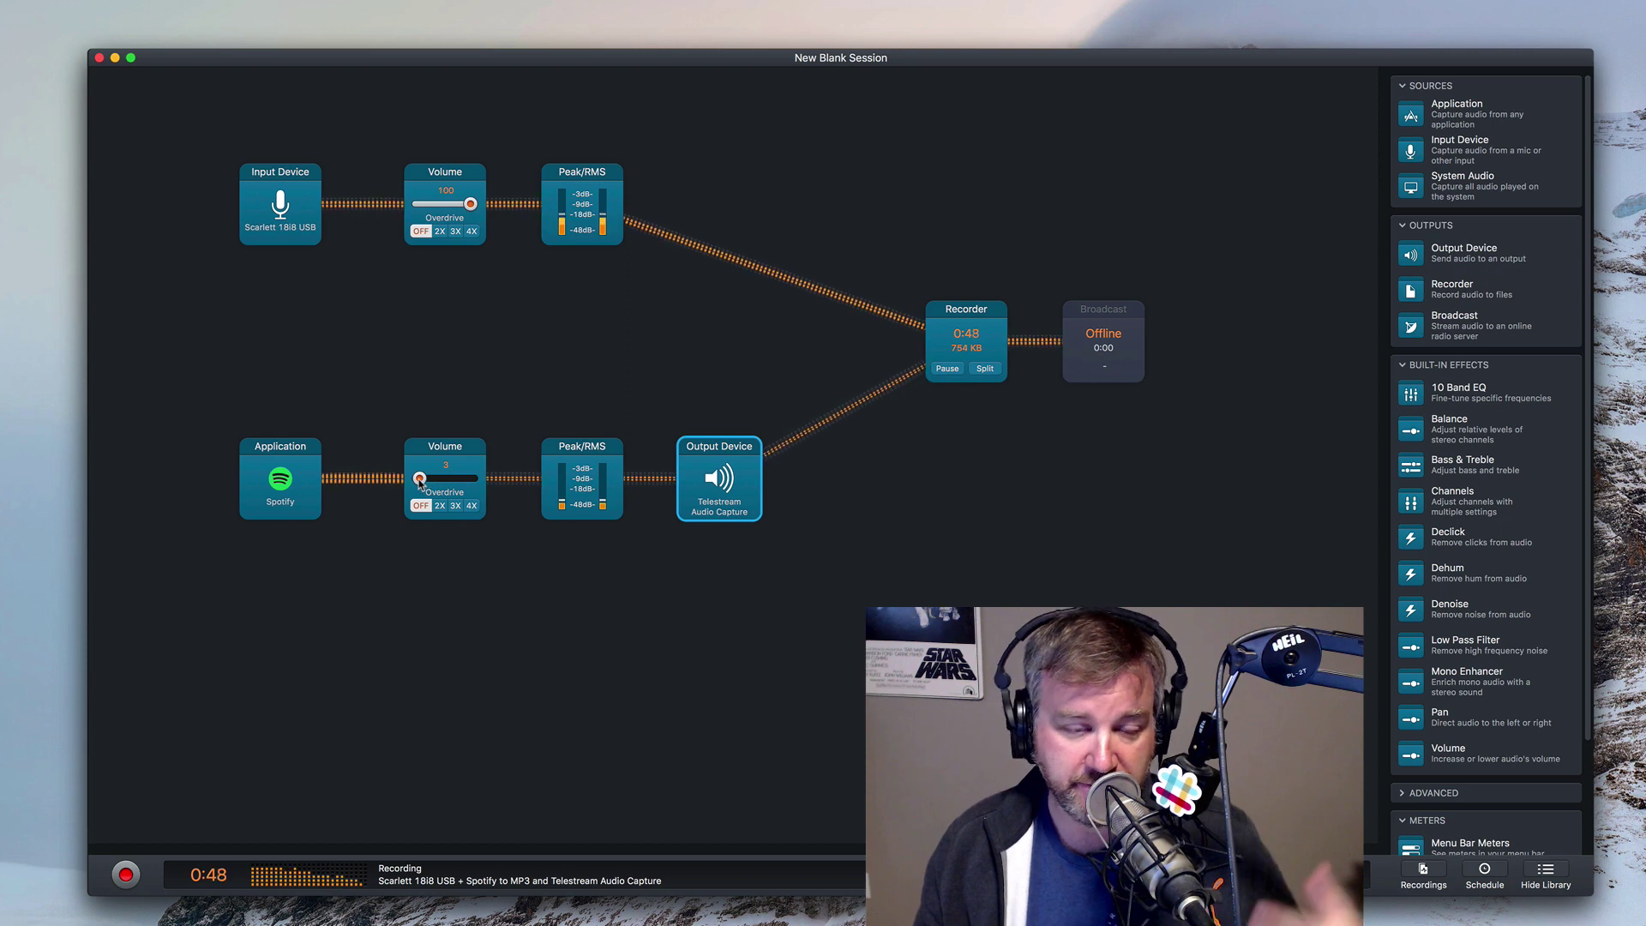
left_click_drag(419, 481, 437, 482)
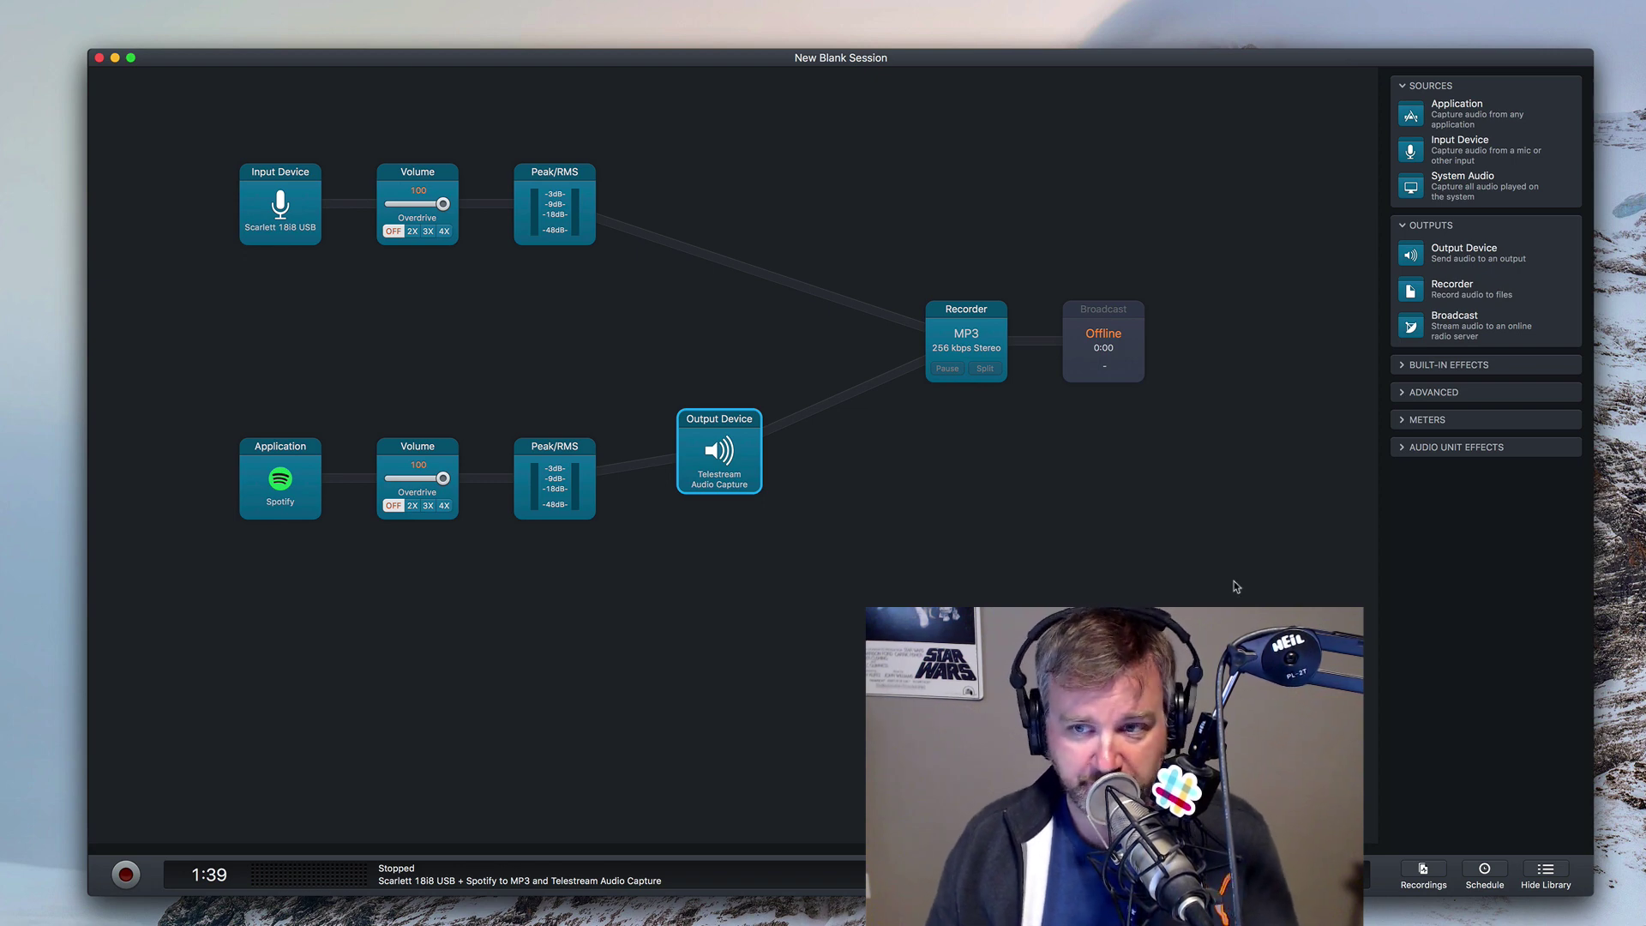
Shift the mic's Peak/RMS meter right and insert a Ducking block after the mic Volume.
left_click(1406, 394)
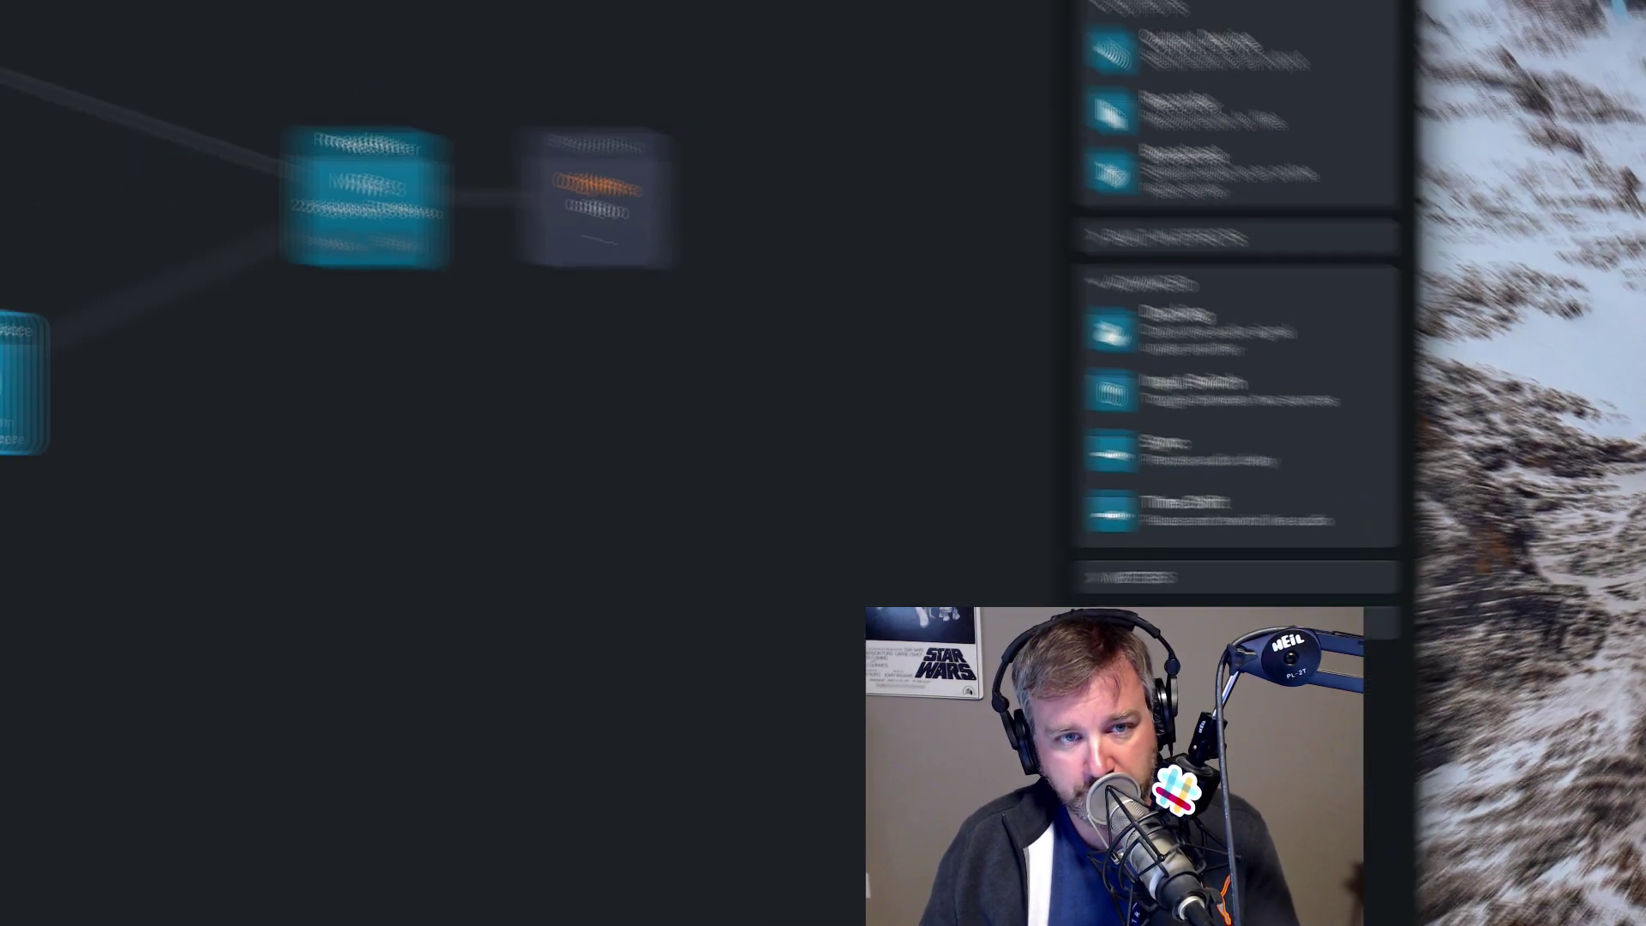
left_click(622, 220)
left_click_drag(622, 221, 665, 210)
left_click_drag(1411, 422, 604, 208)
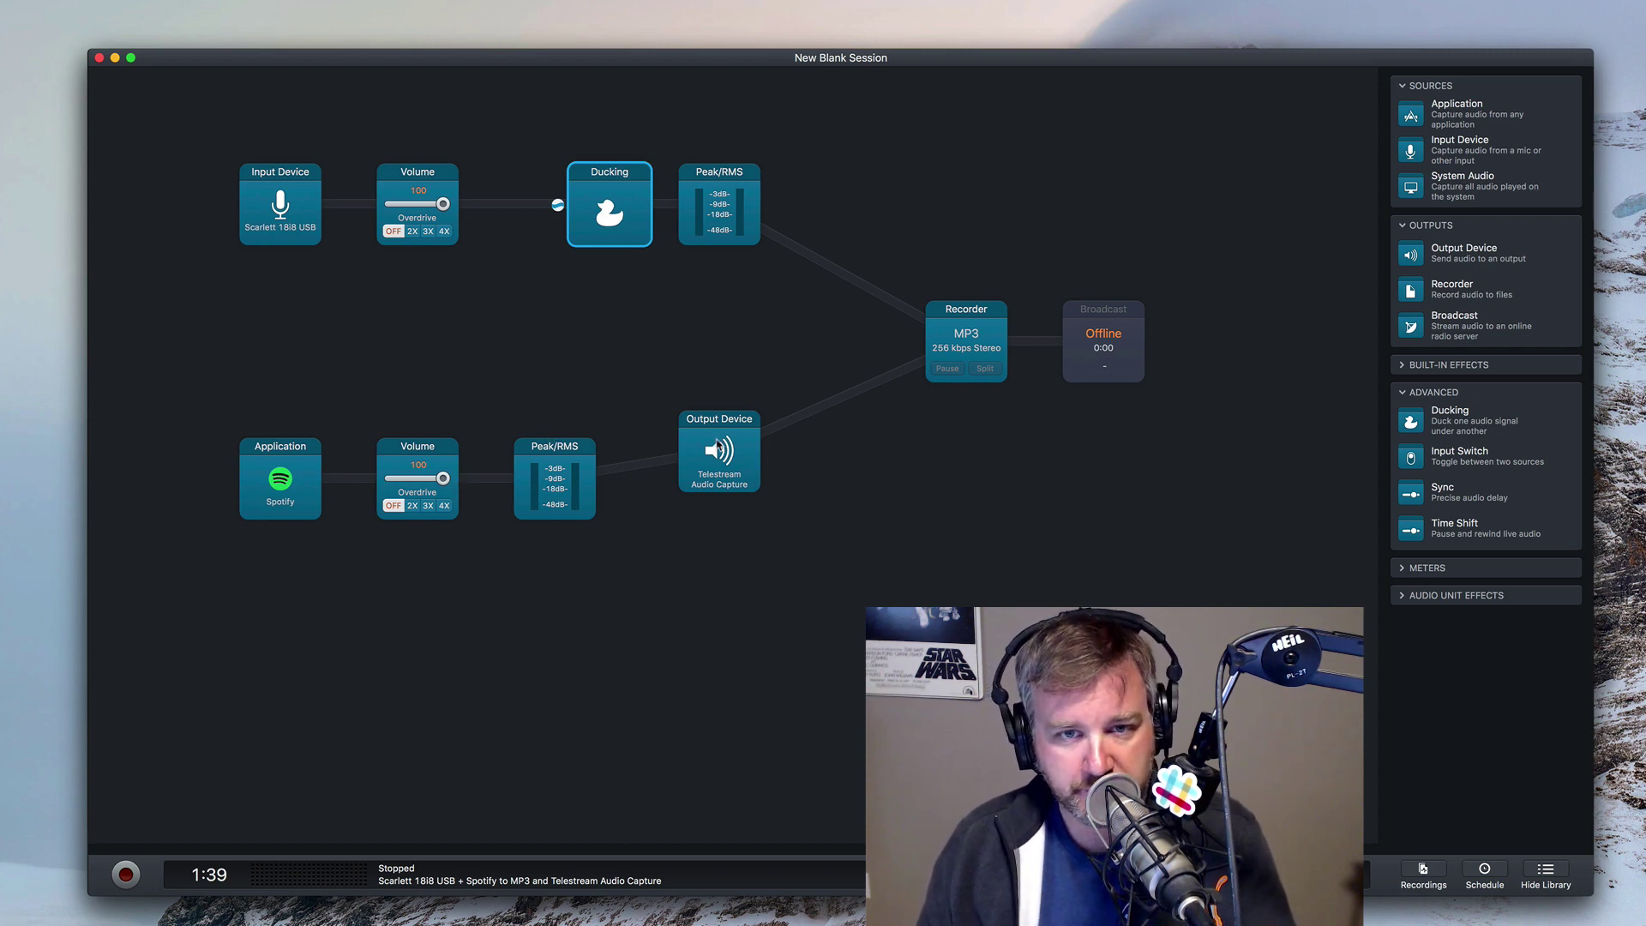
Move the Output Device into the mic chain and delete Spotify's Peak/RMS meter.
left_click_drag(718, 445, 856, 257)
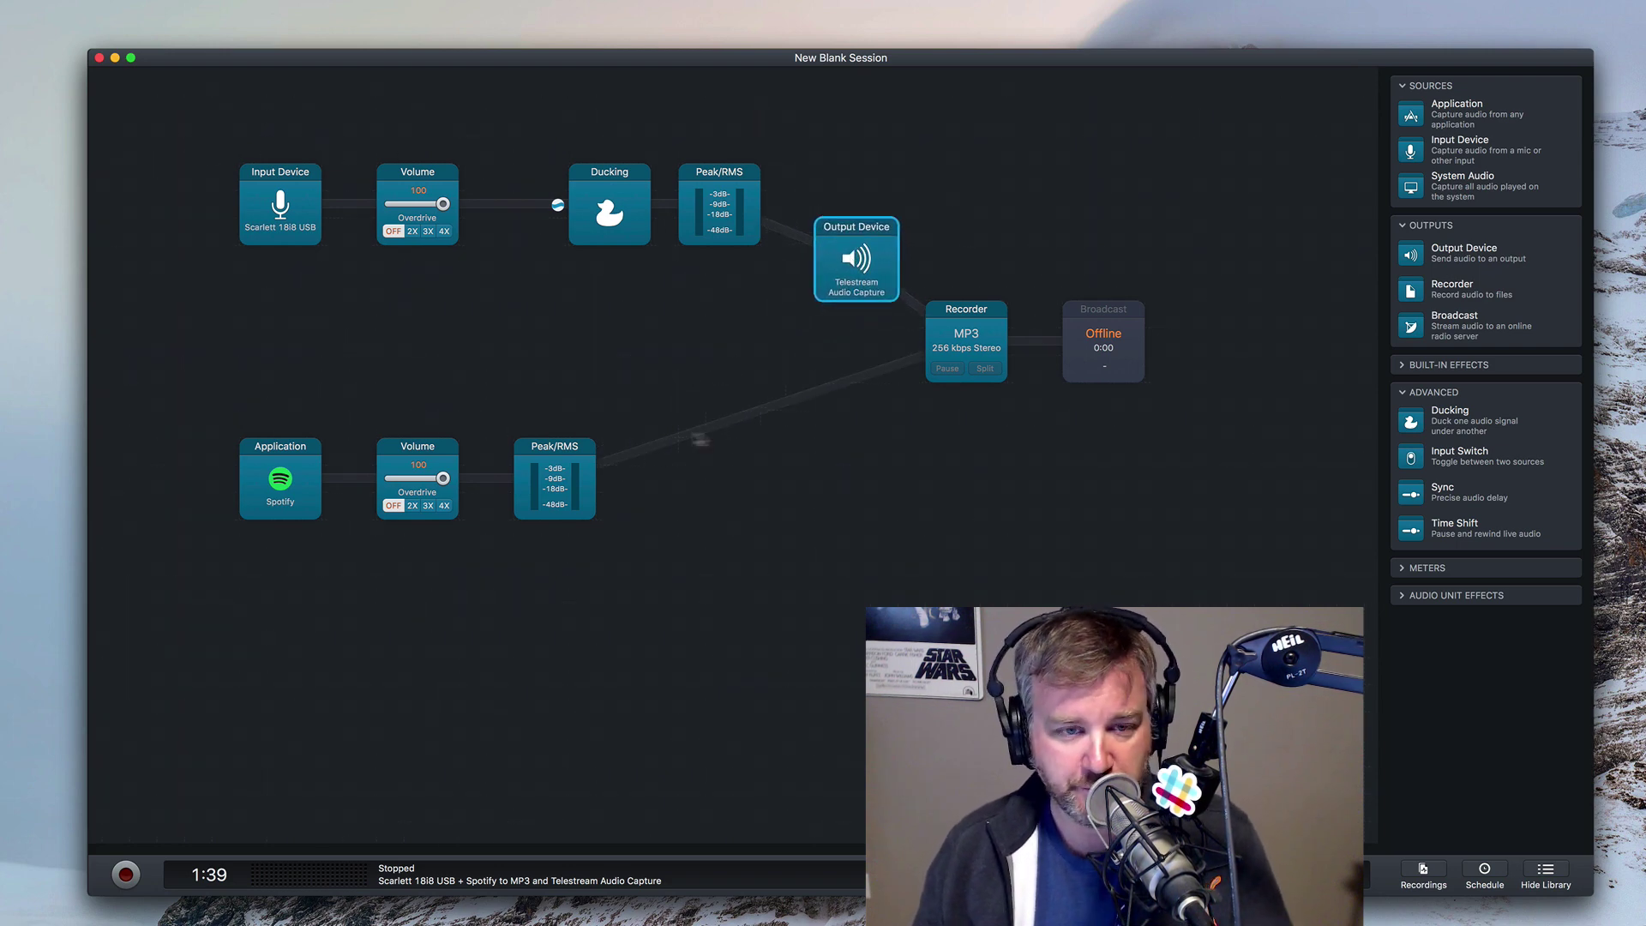
left_click(559, 458)
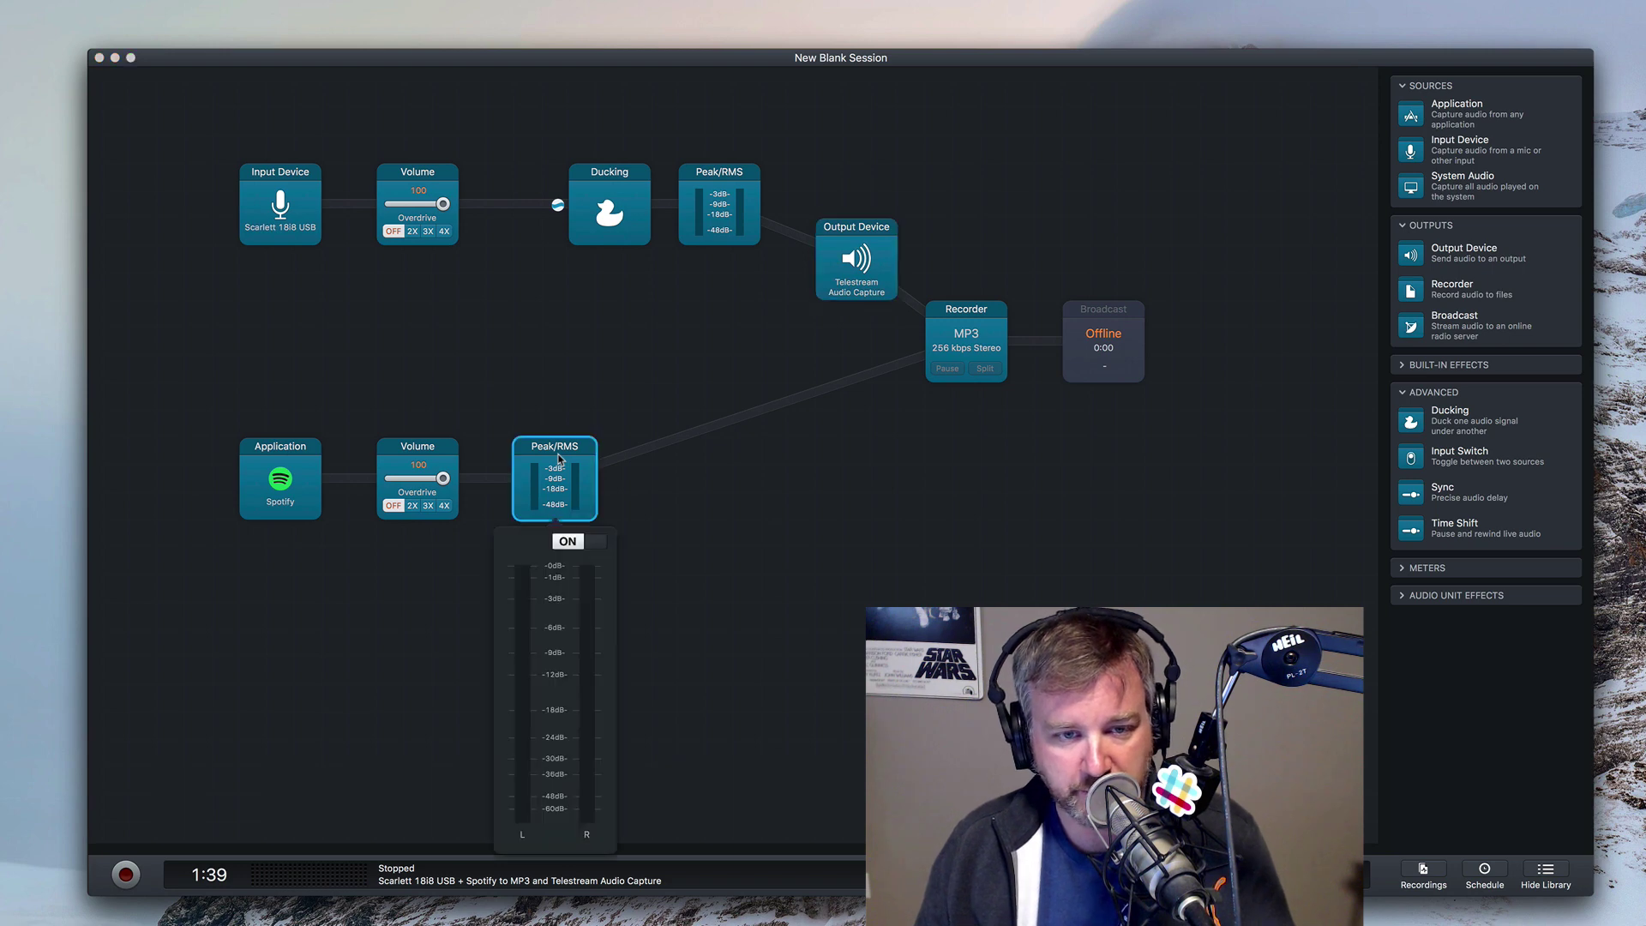
right_click(566, 463)
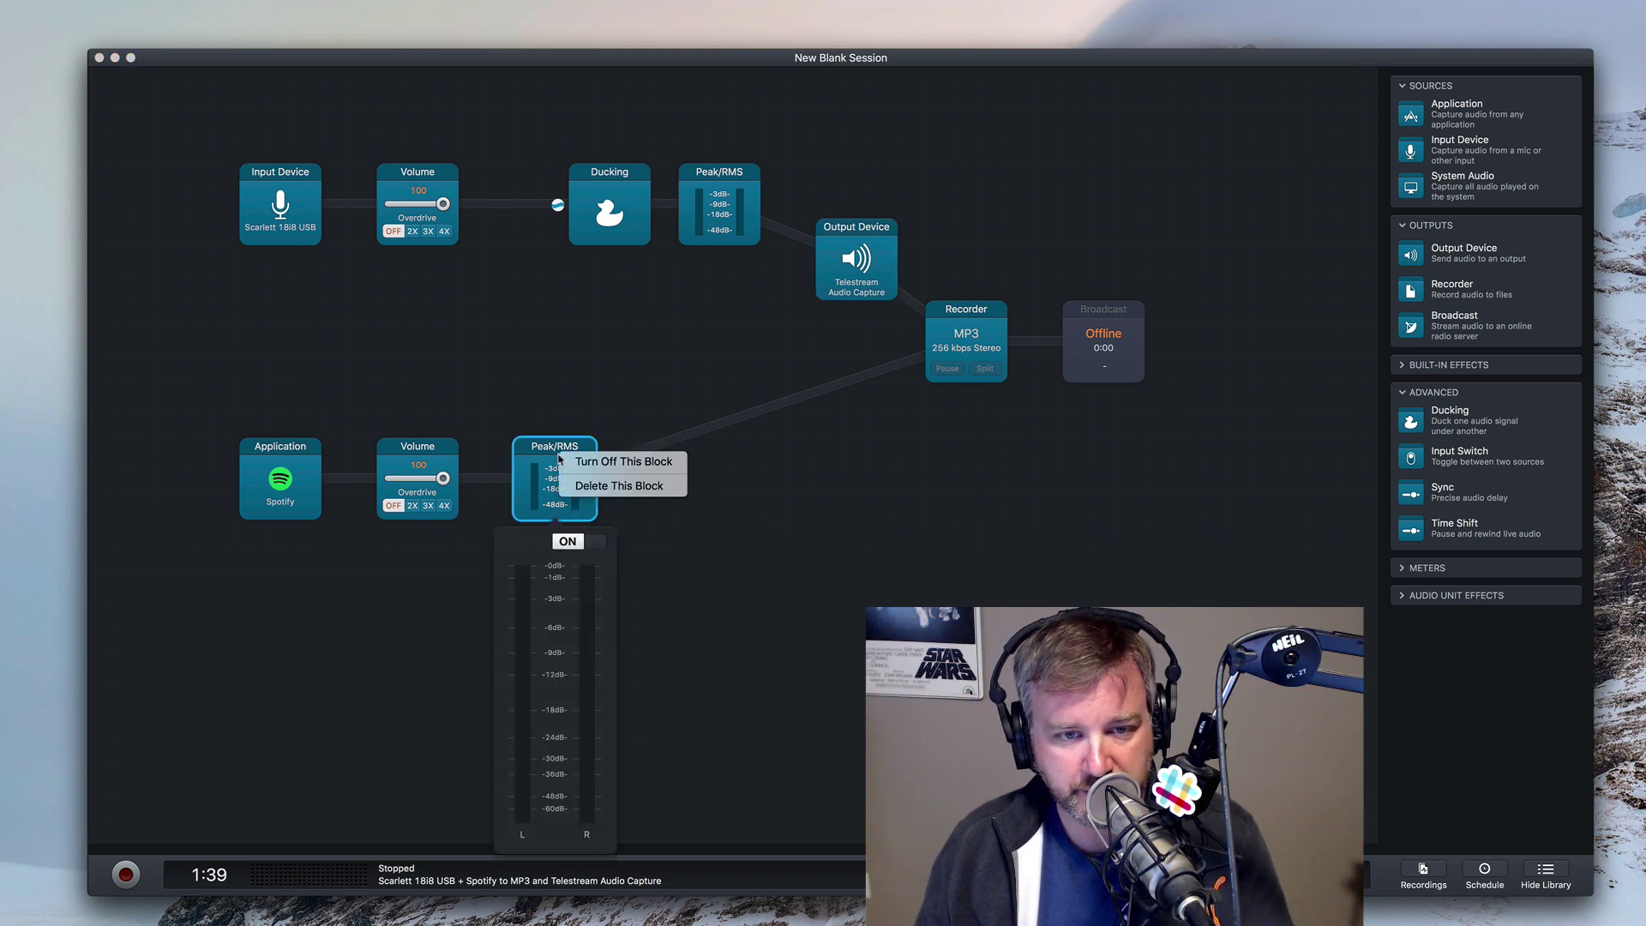
left_click(600, 486)
Delete Spotify's Volume block and wire the Spotify source into Ducking's side input.
right_click(438, 472)
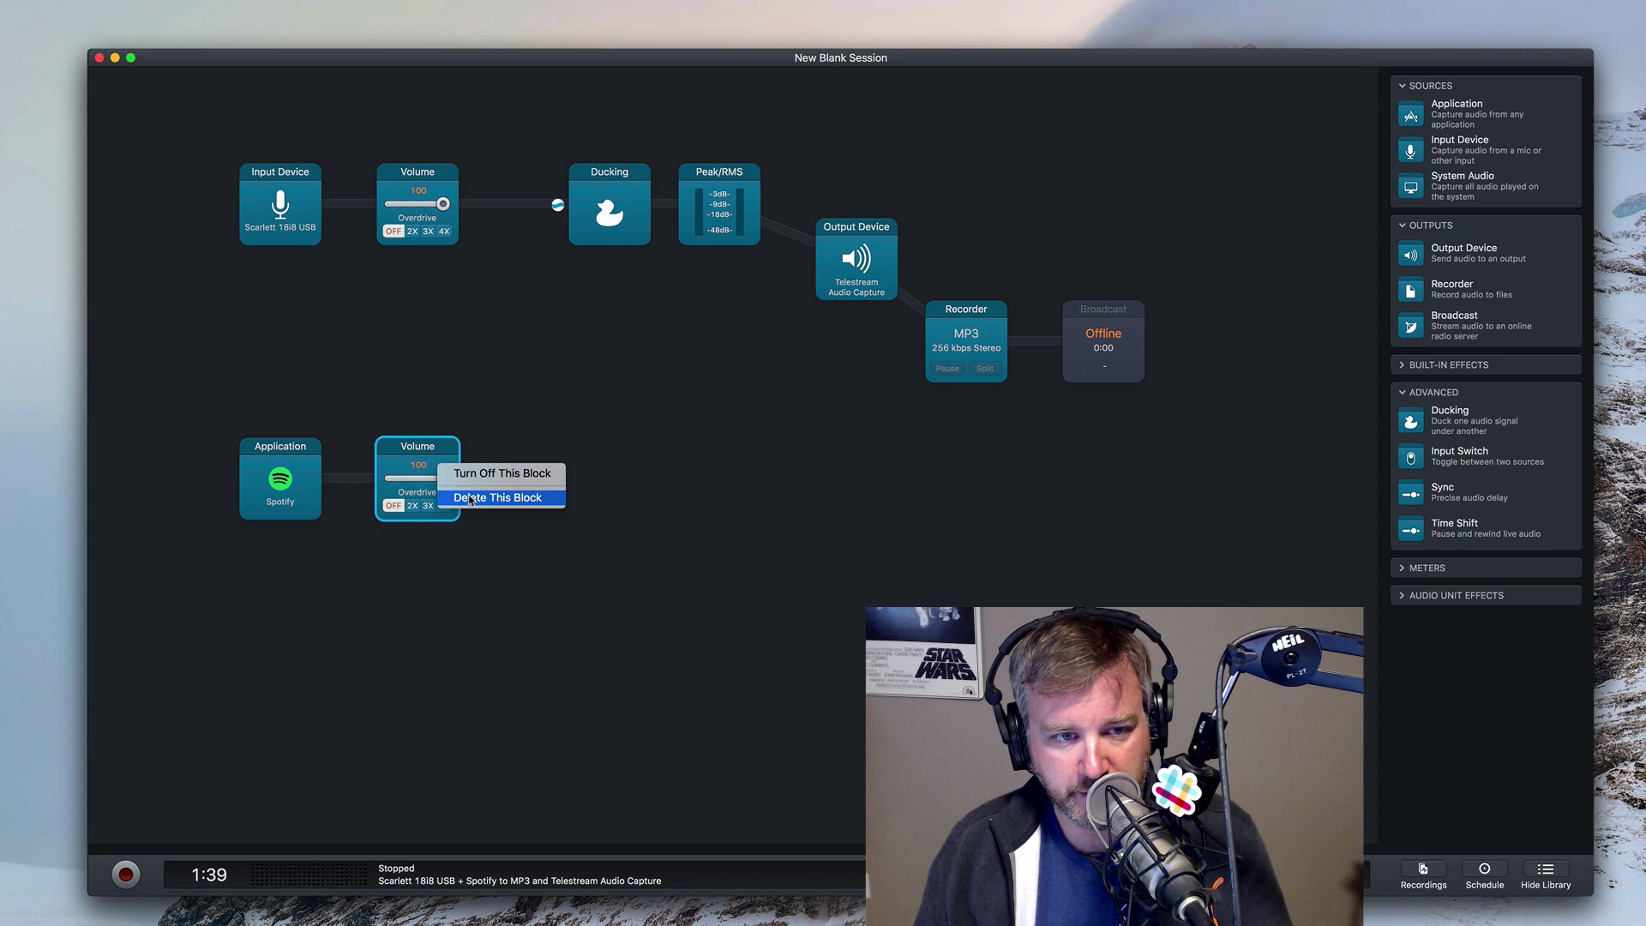
left_click(463, 497)
left_click(273, 487)
left_click_drag(272, 487, 463, 363)
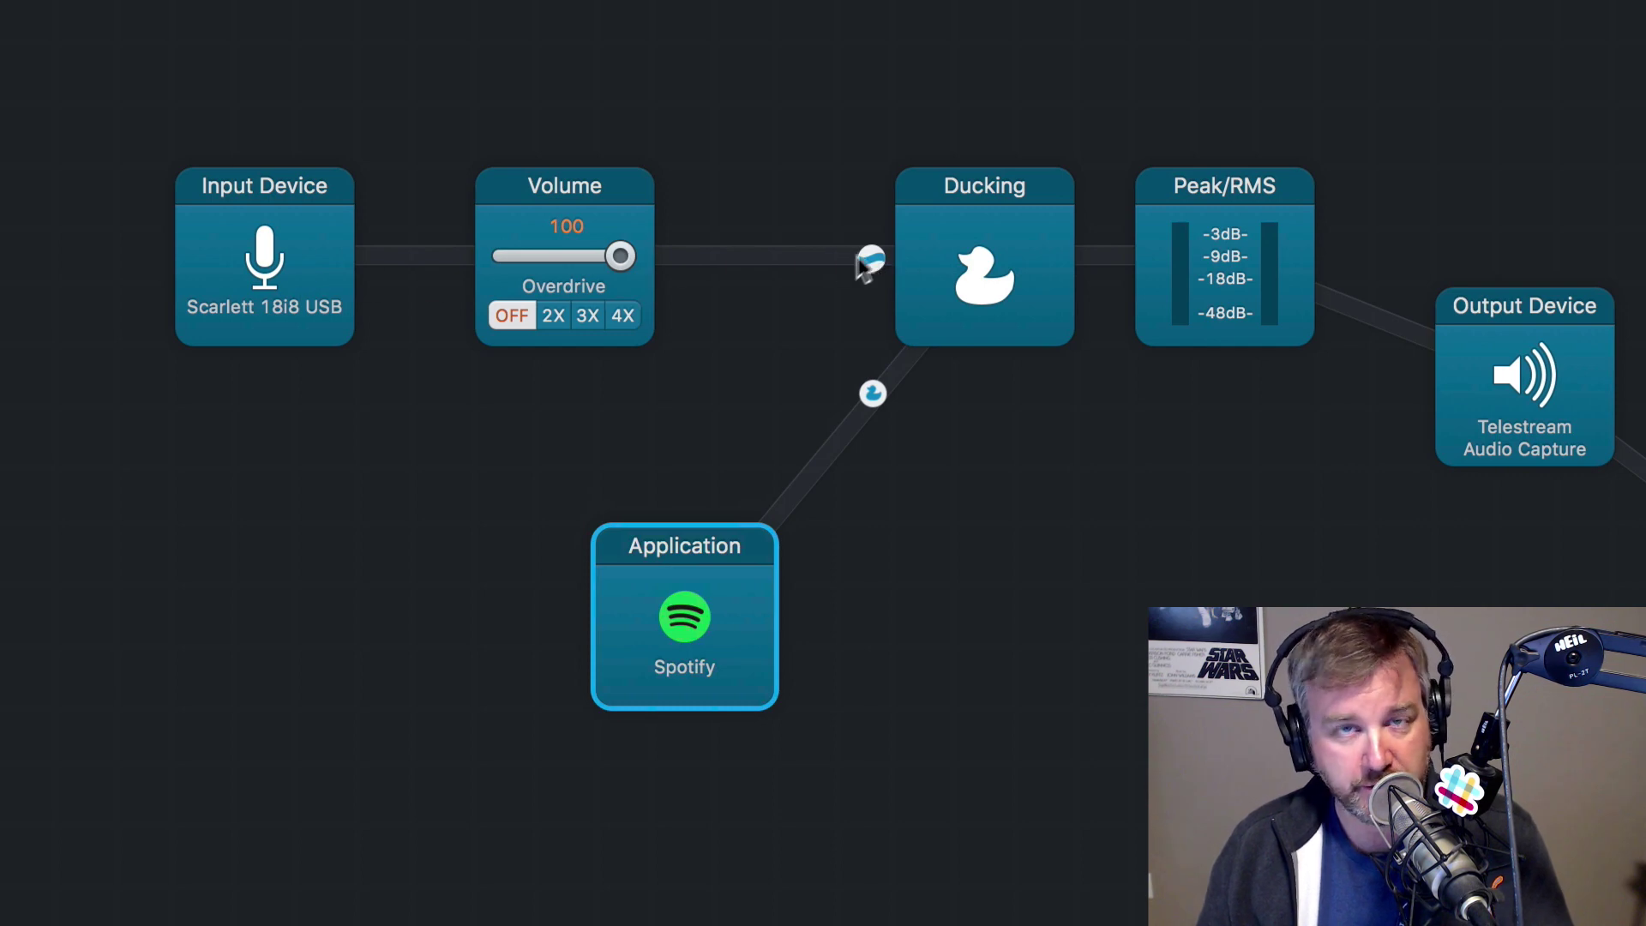
left_click(986, 261)
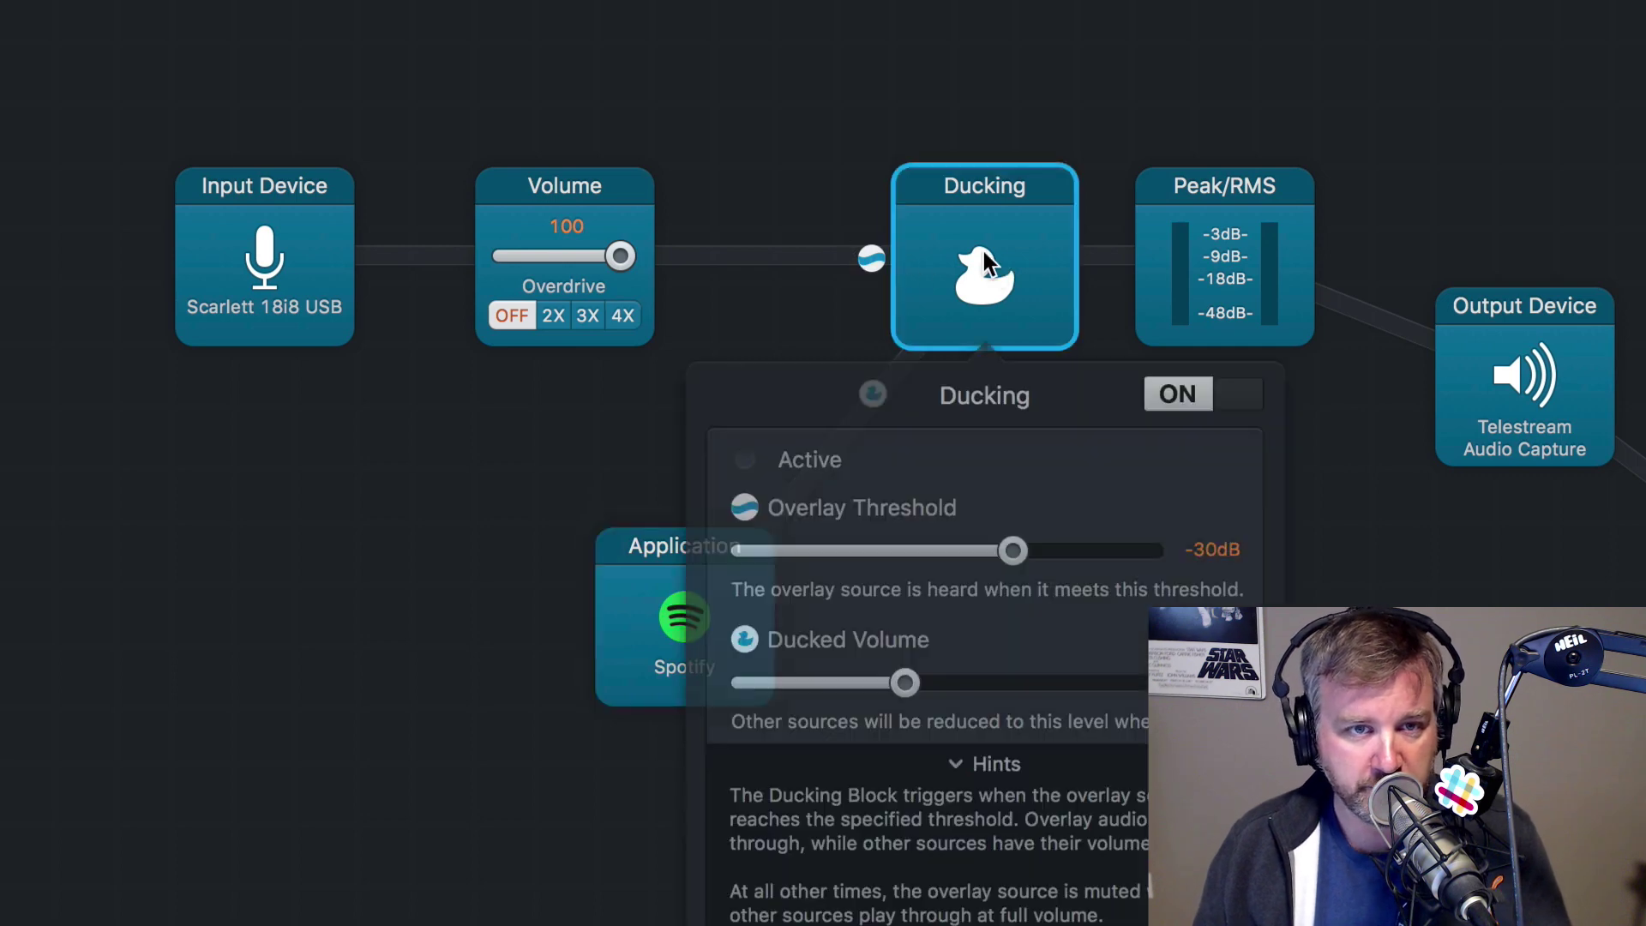
left_click(830, 206)
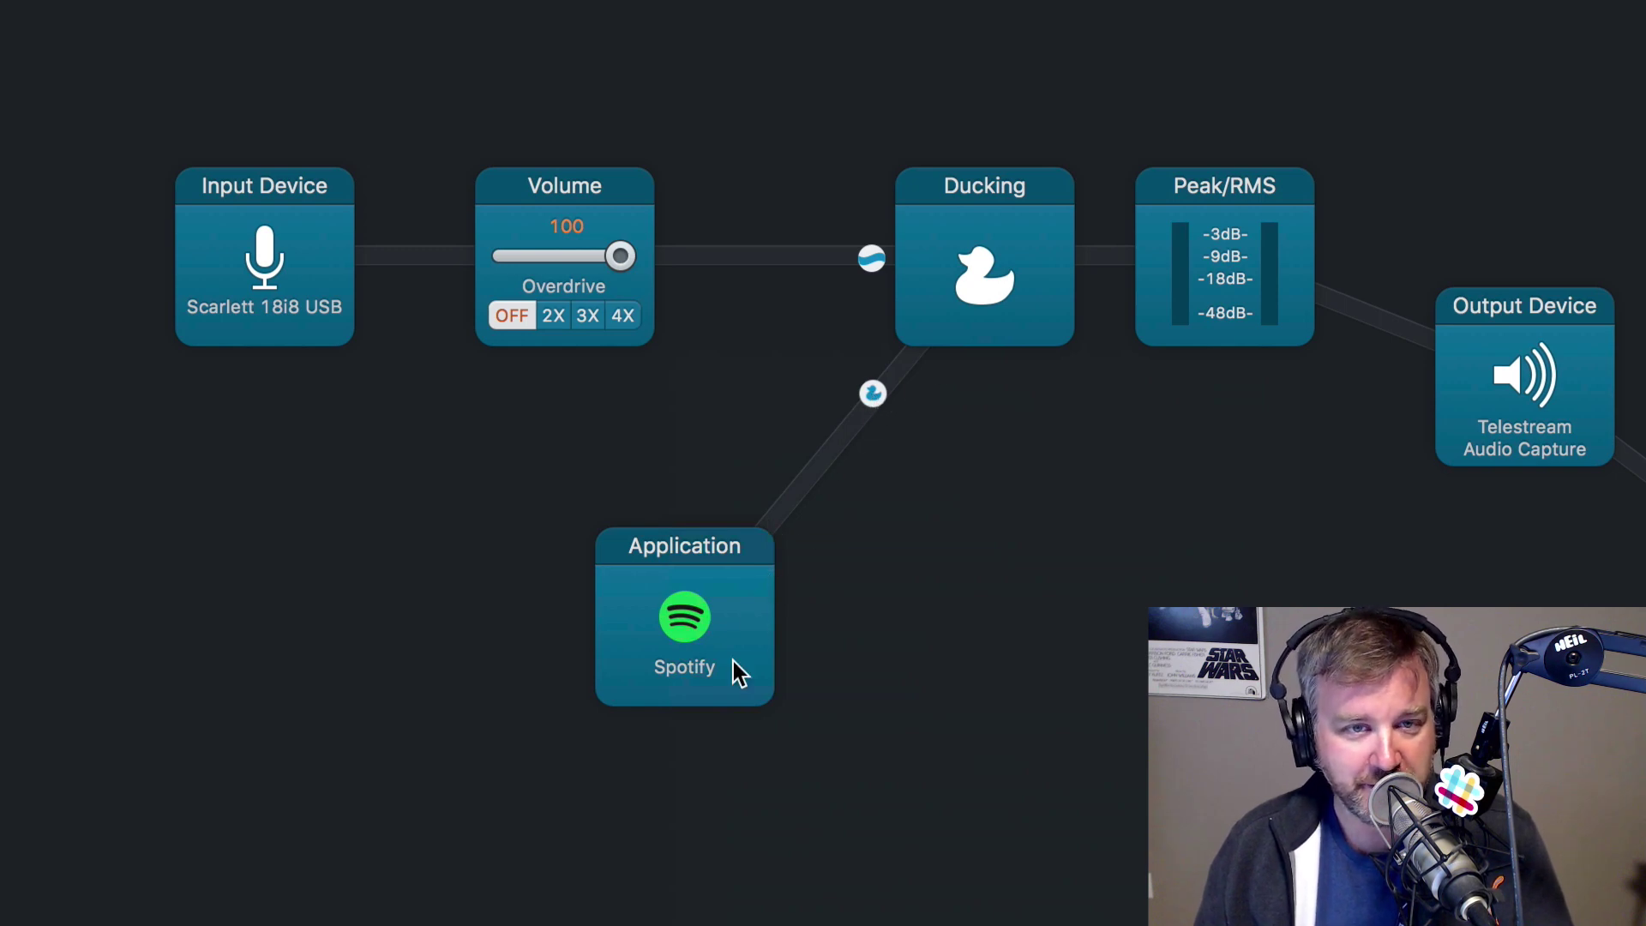
left_click(1022, 262)
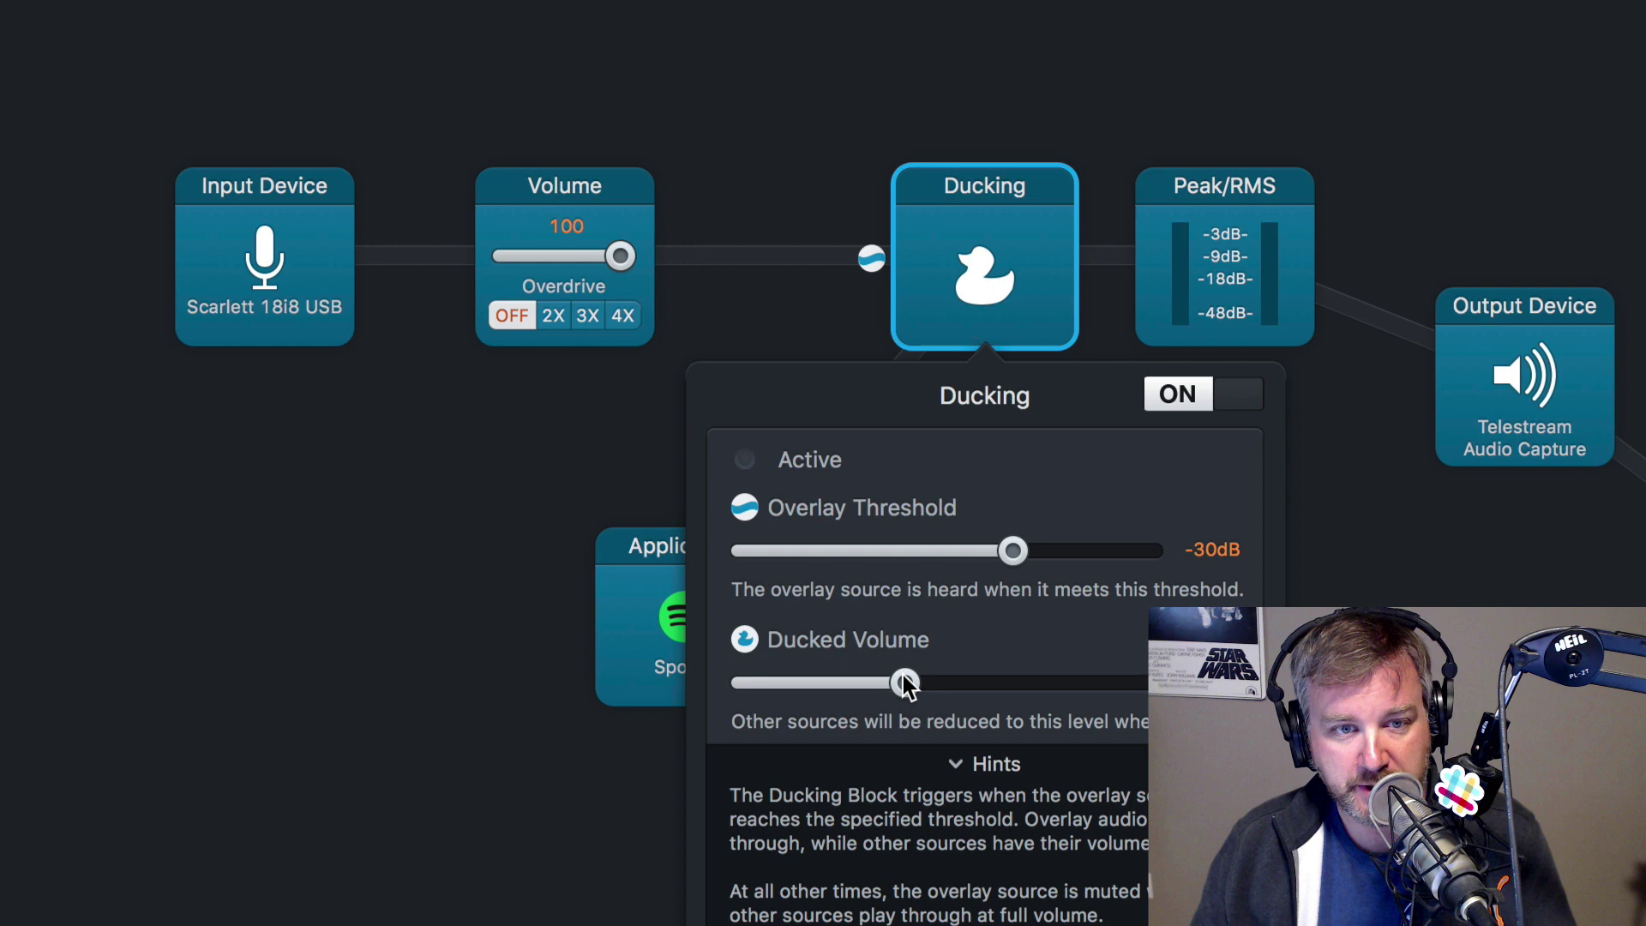
mouse_move(904, 684)
left_mouse_down()
mouse_move(834, 684)
mouse_move(904, 686)
left_mouse_up()
left_click(500, 529)
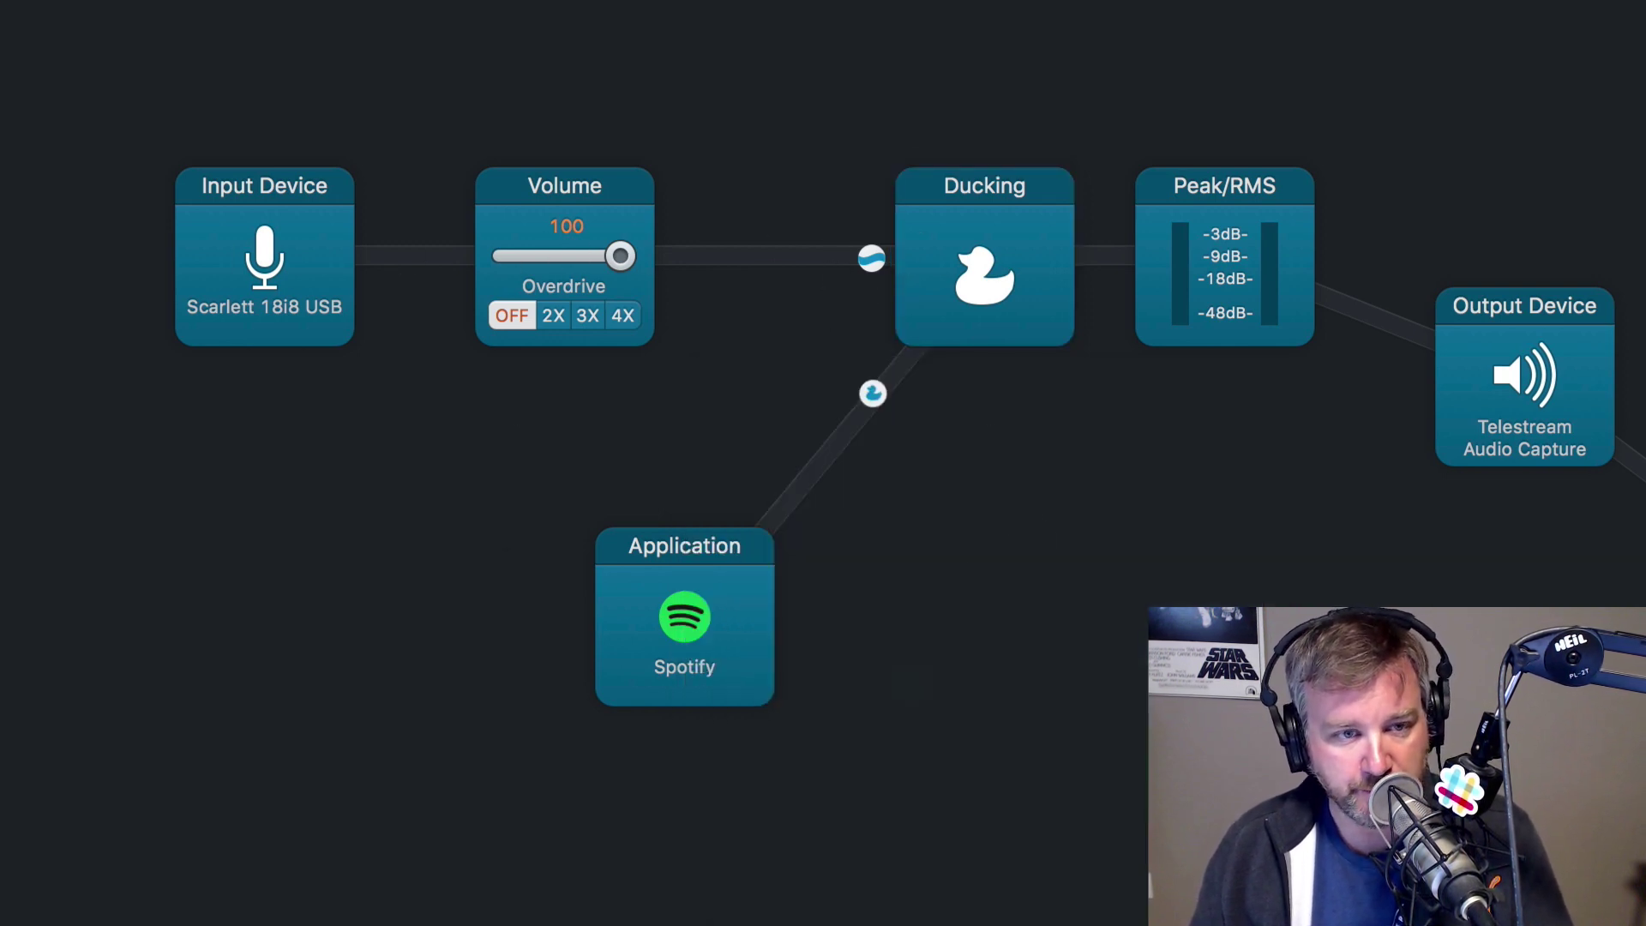
Resume recording and drag the Ducking block's Ducked Volume slider down to 20.
key("super+r")
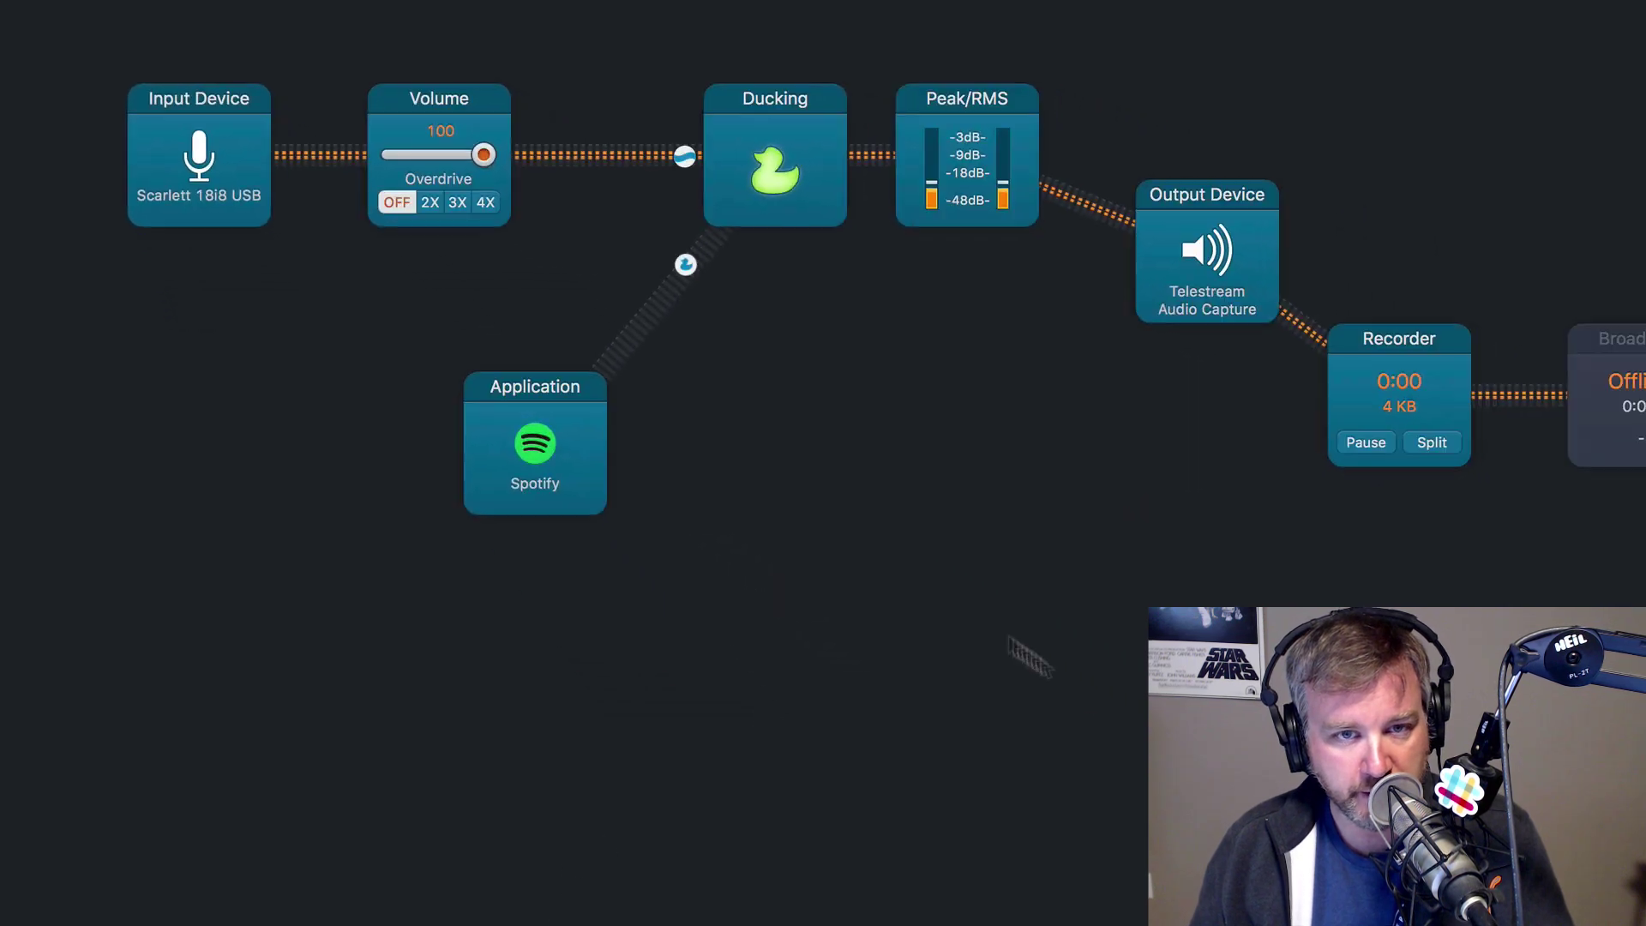
key("super+Tab")
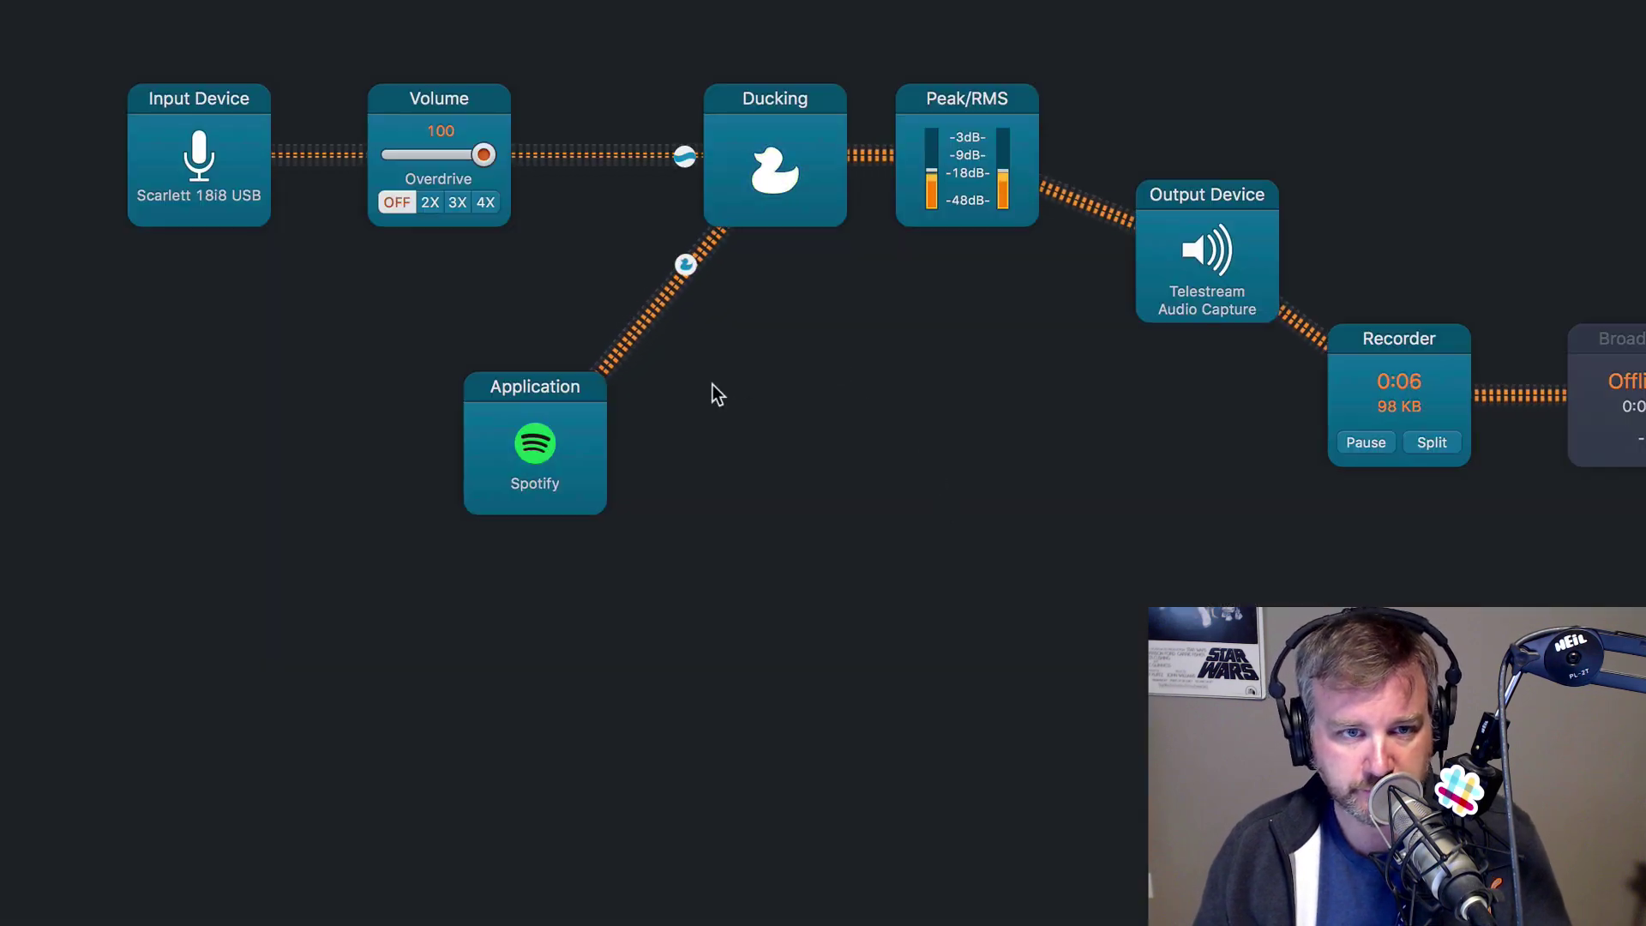
left_click(780, 190)
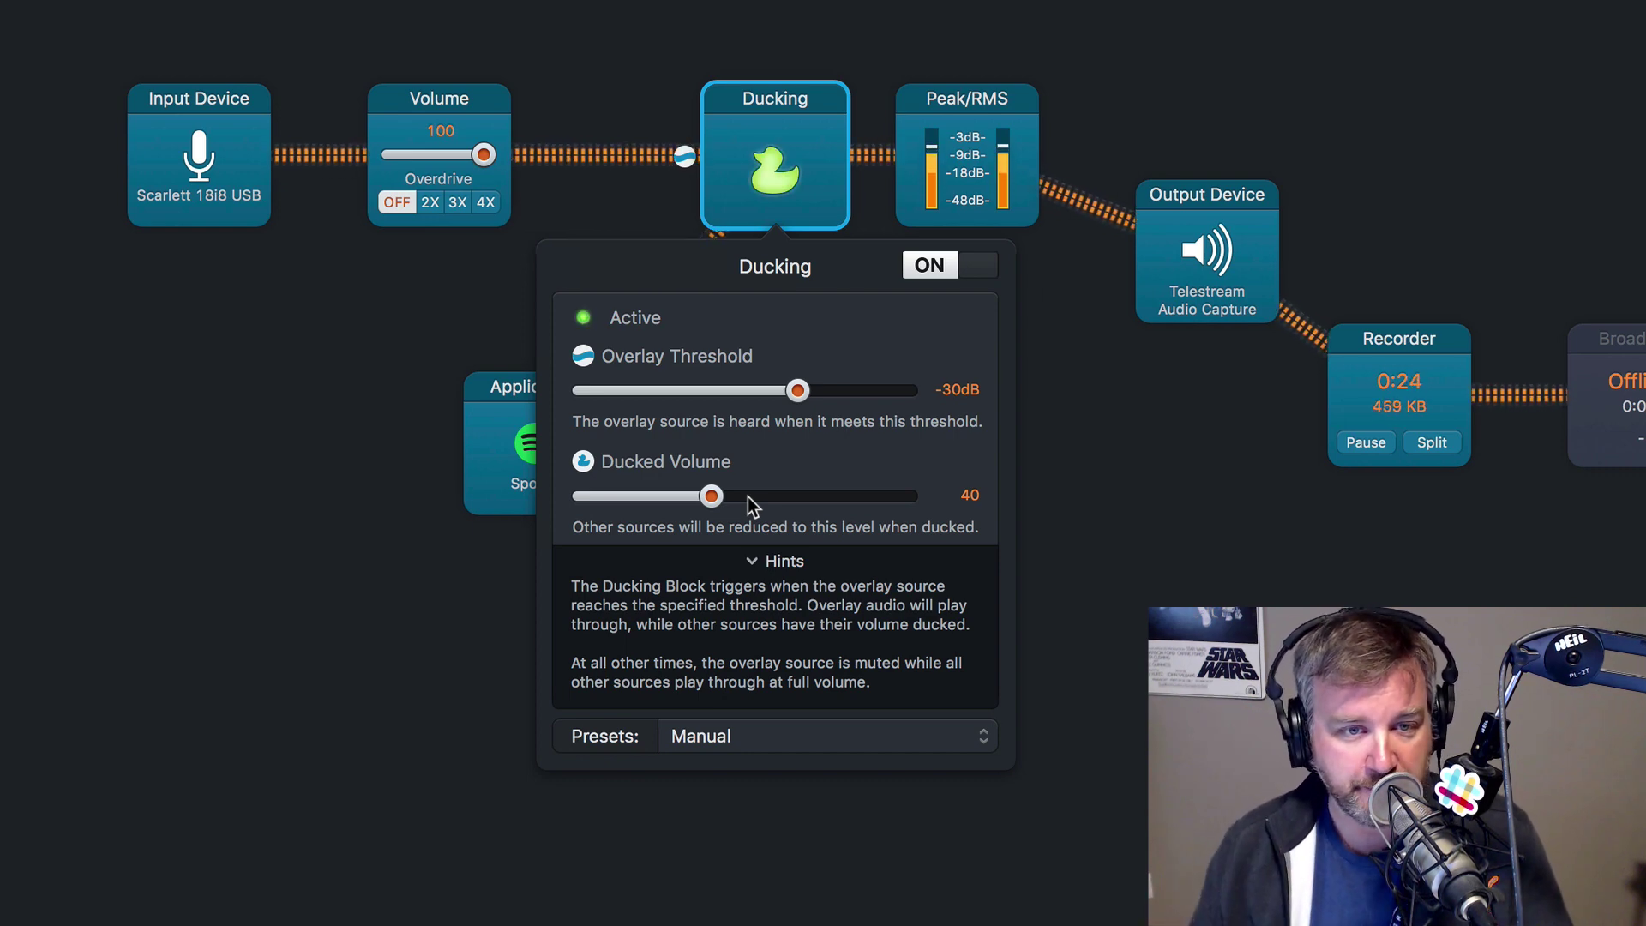
left_click_drag(716, 499, 655, 502)
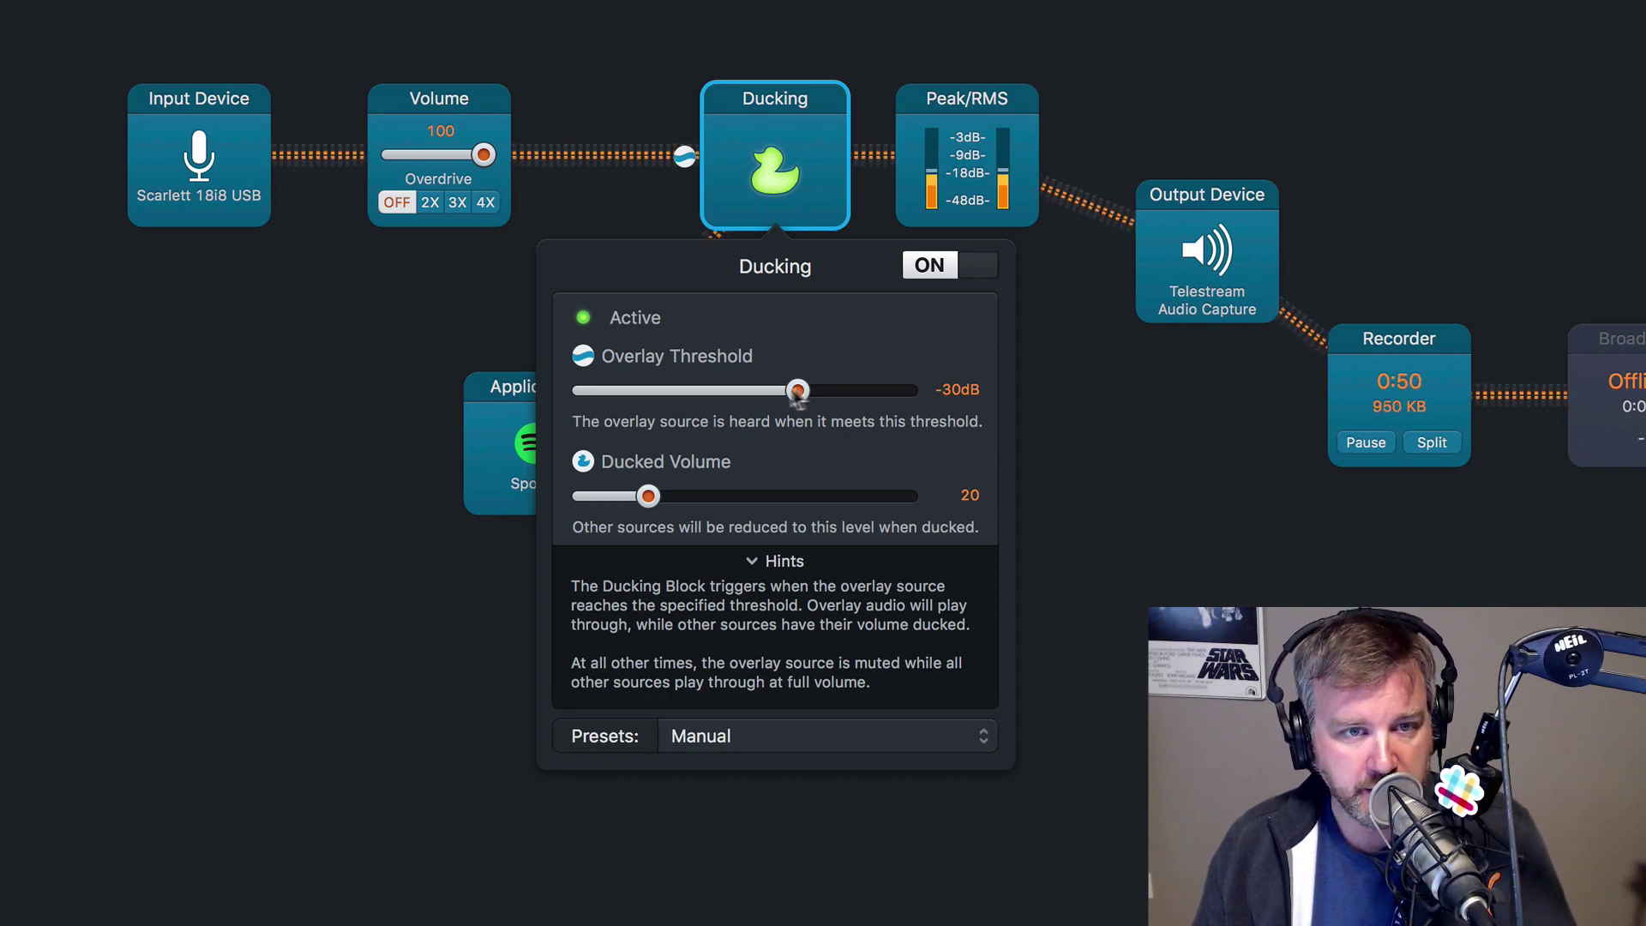
Sweep the Overlay Threshold from -75 dB to -12 dB, settle at -30 dB, and close the popover.
left_click_drag(798, 390, 637, 394)
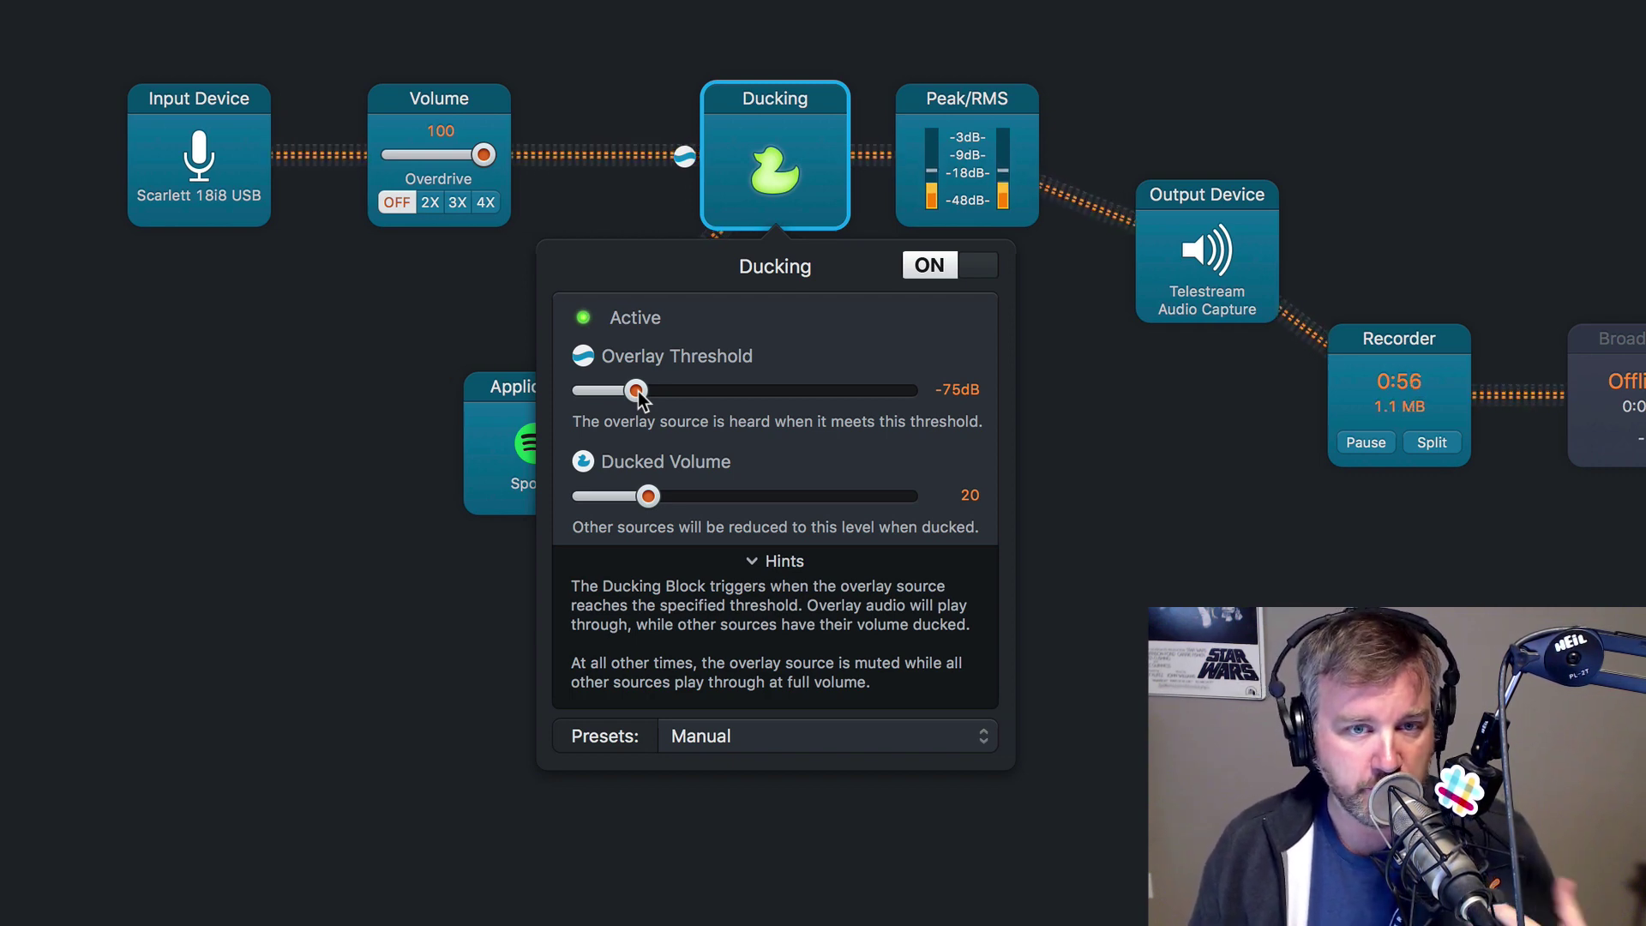
left_click_drag(638, 394, 867, 406)
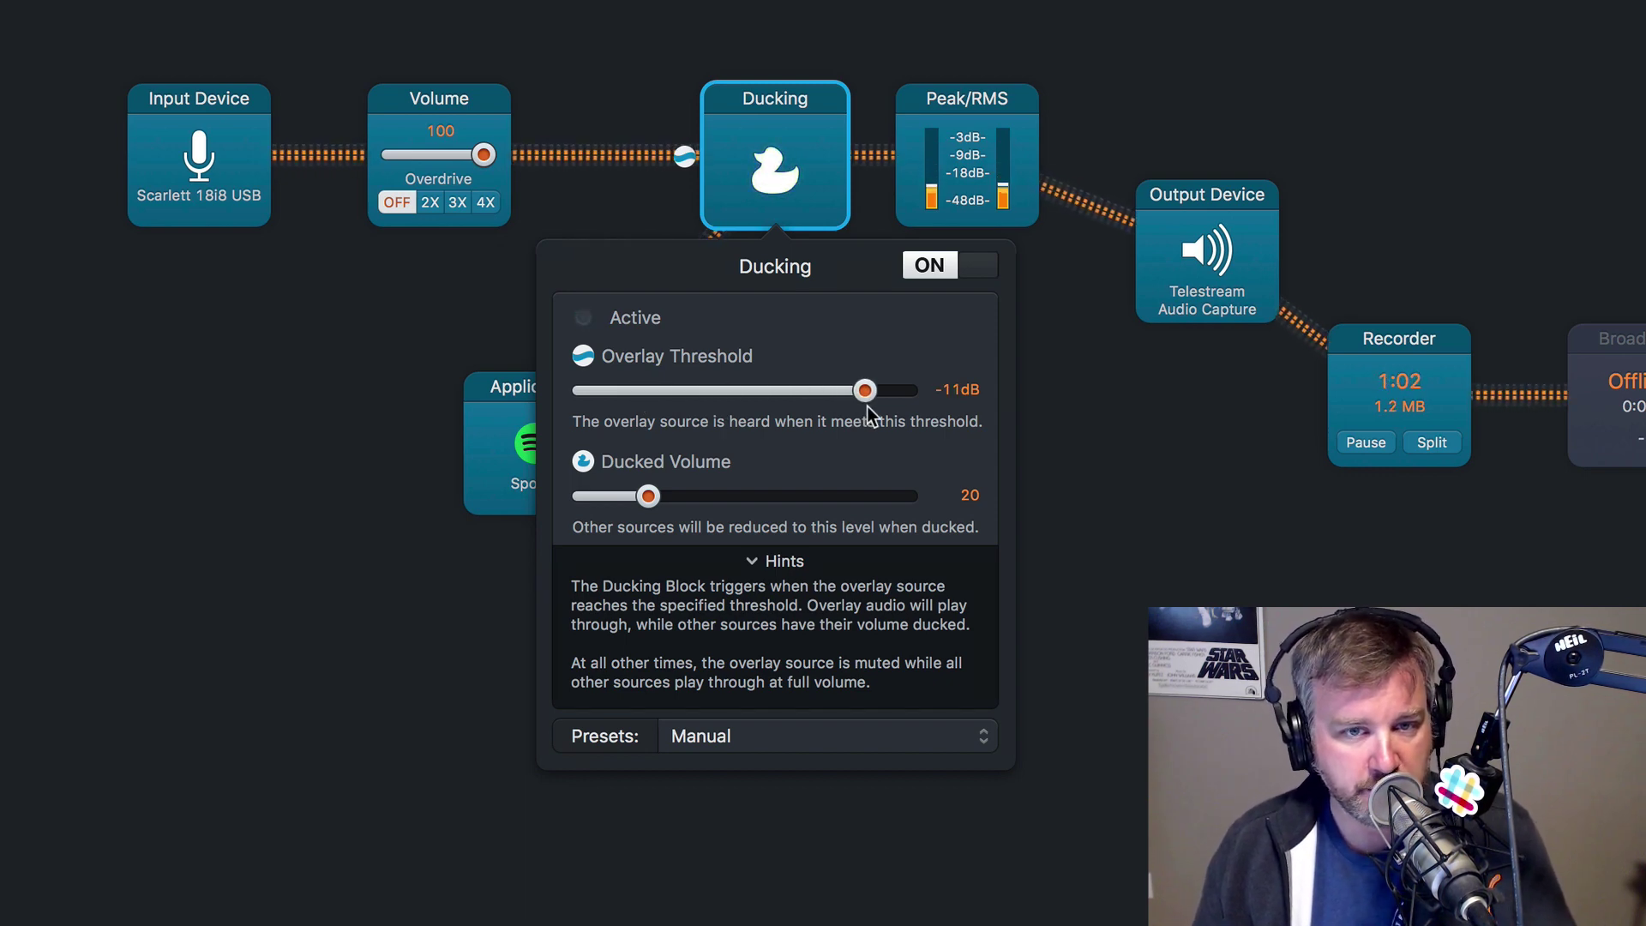
left_click_drag(867, 406, 848, 399)
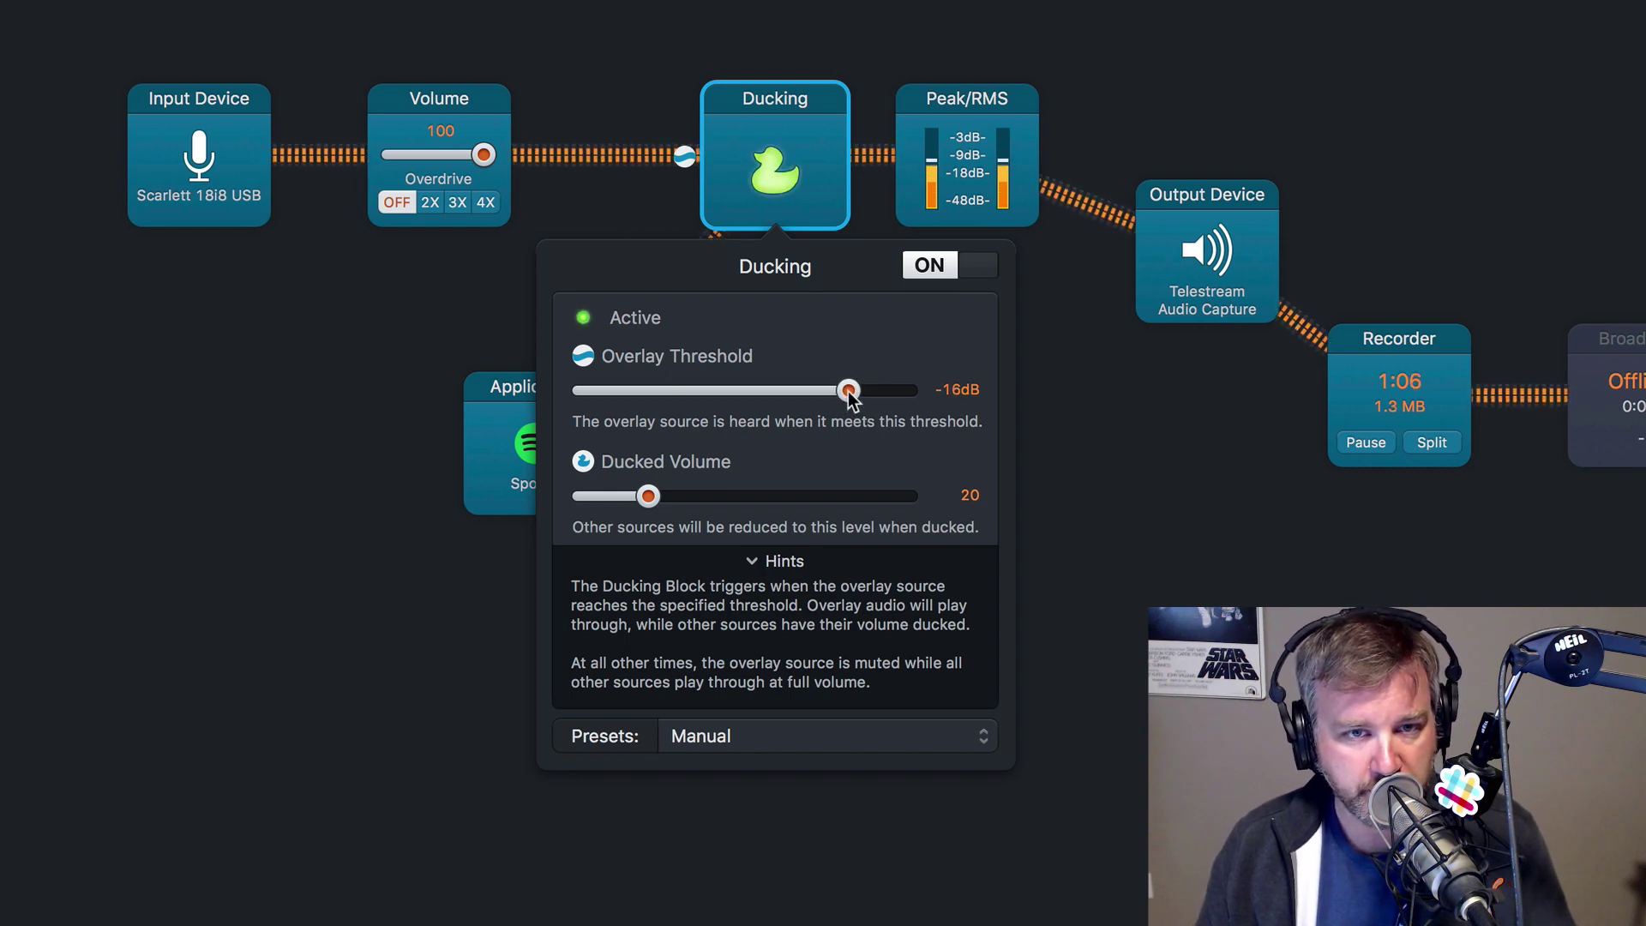
left_click_drag(849, 390, 851, 391)
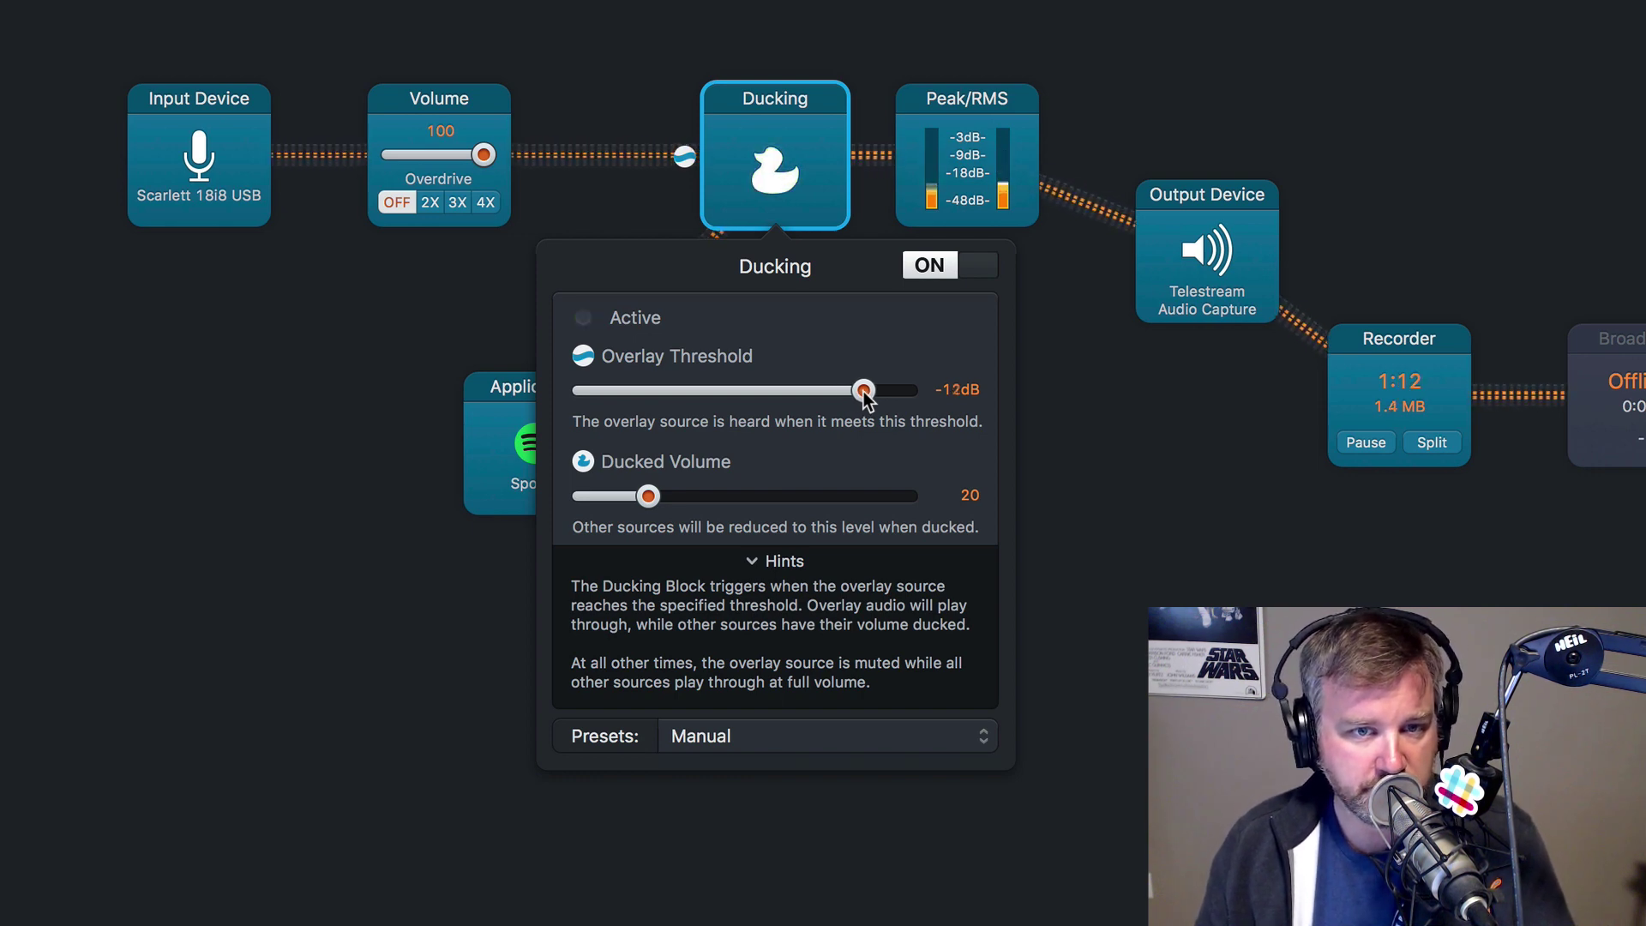
left_click_drag(856, 392, 798, 391)
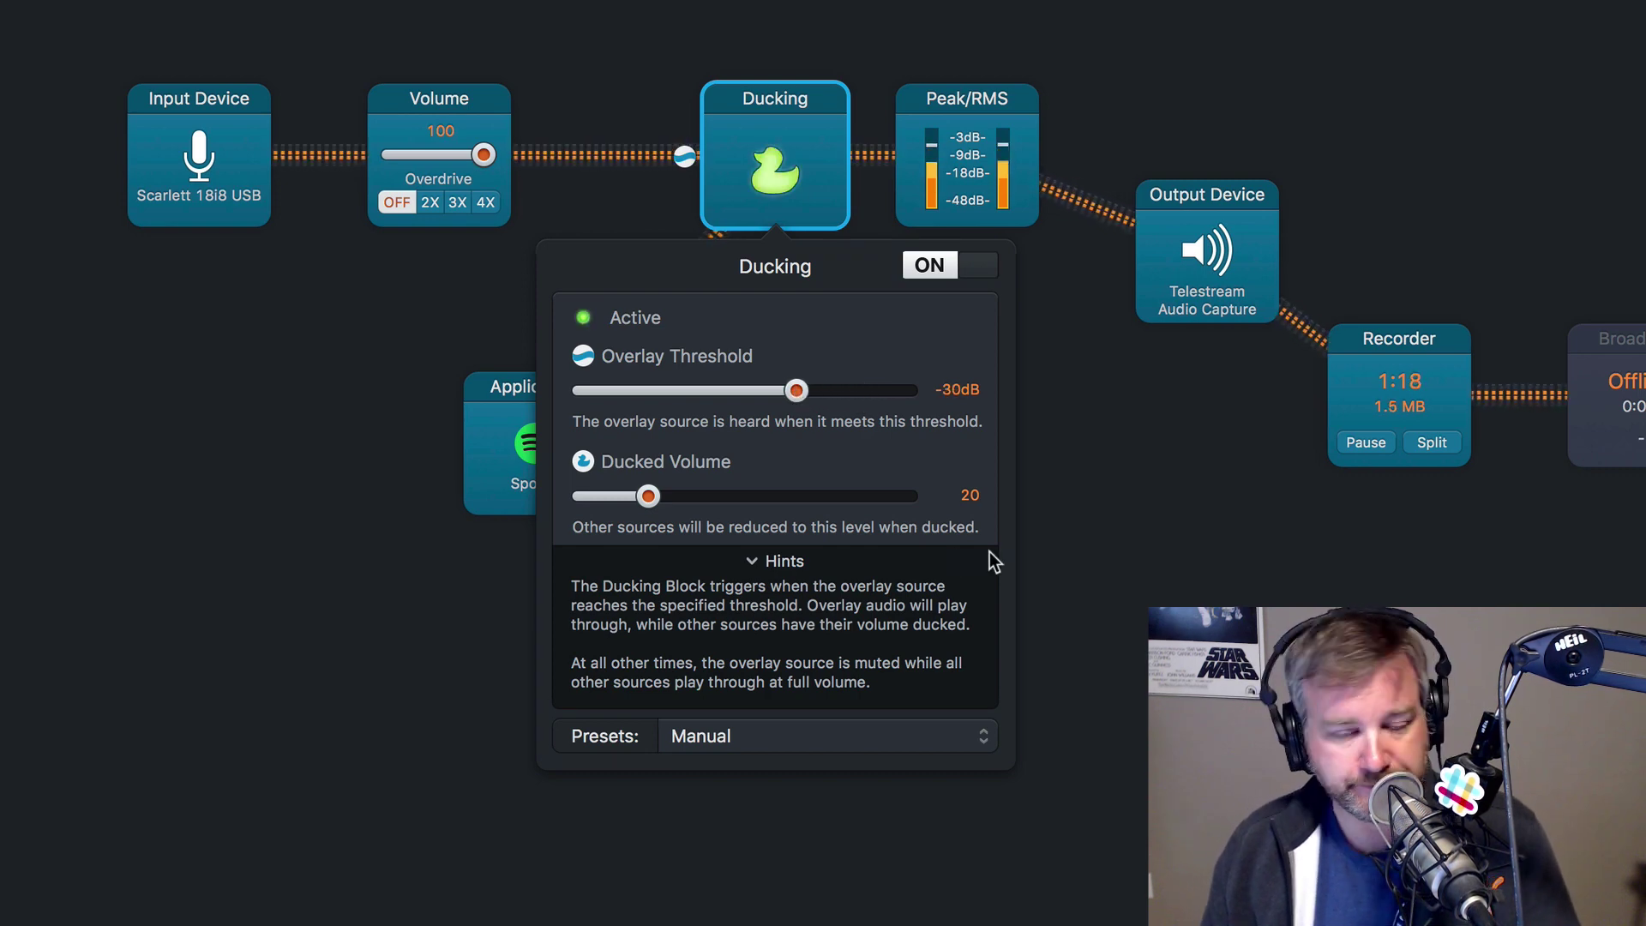
left_click(1154, 592)
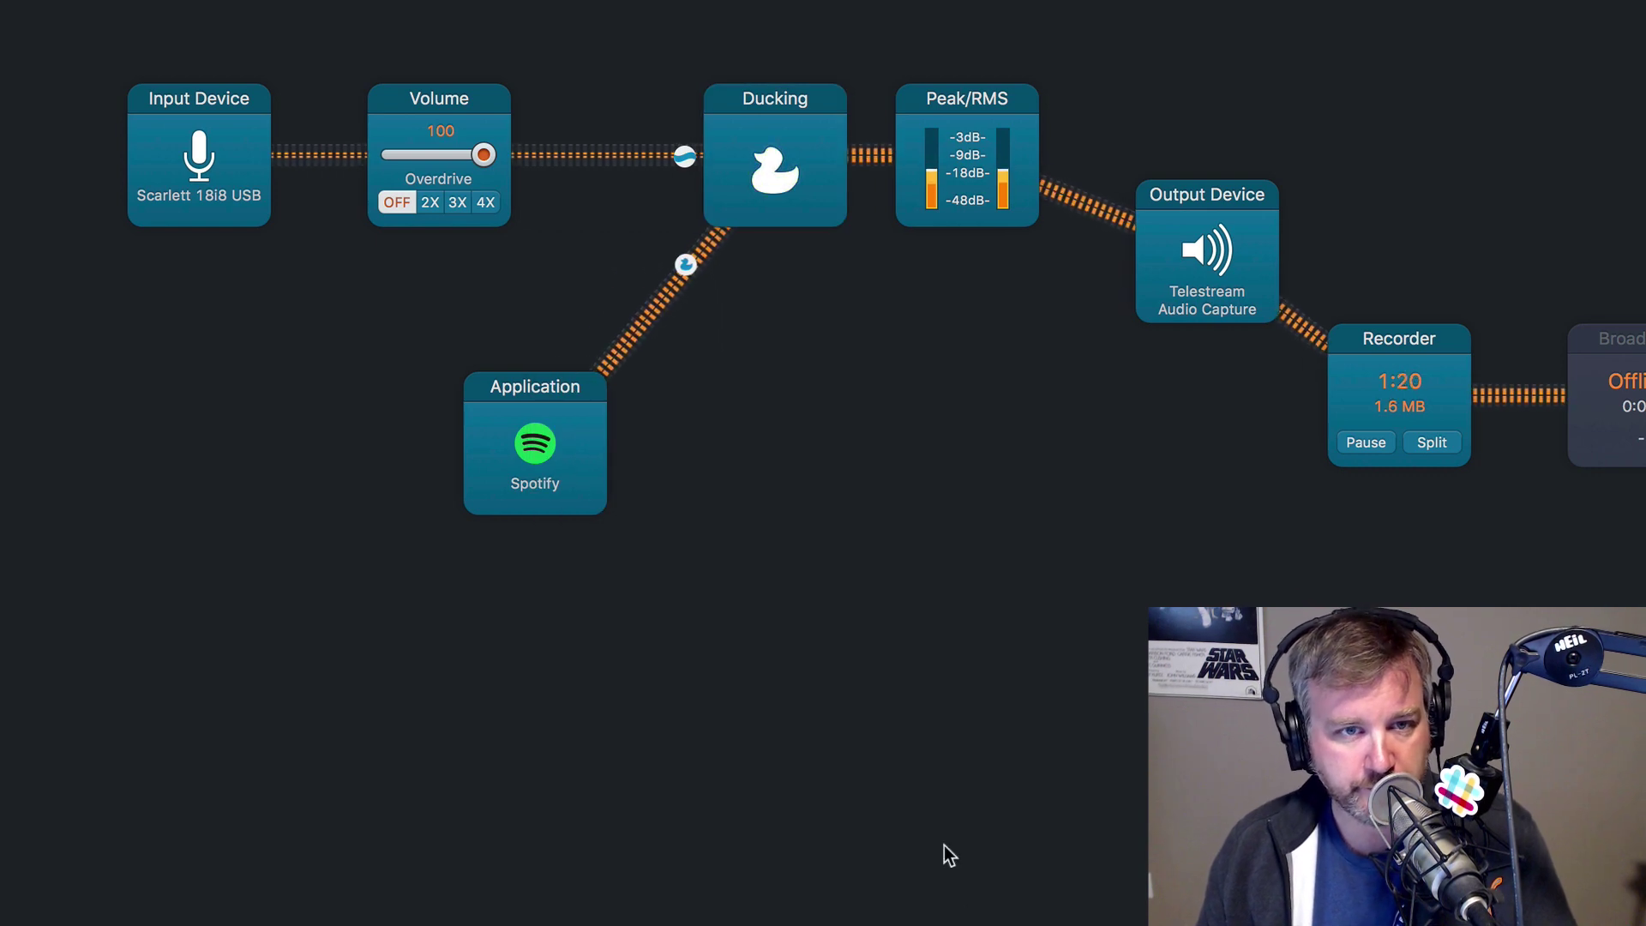